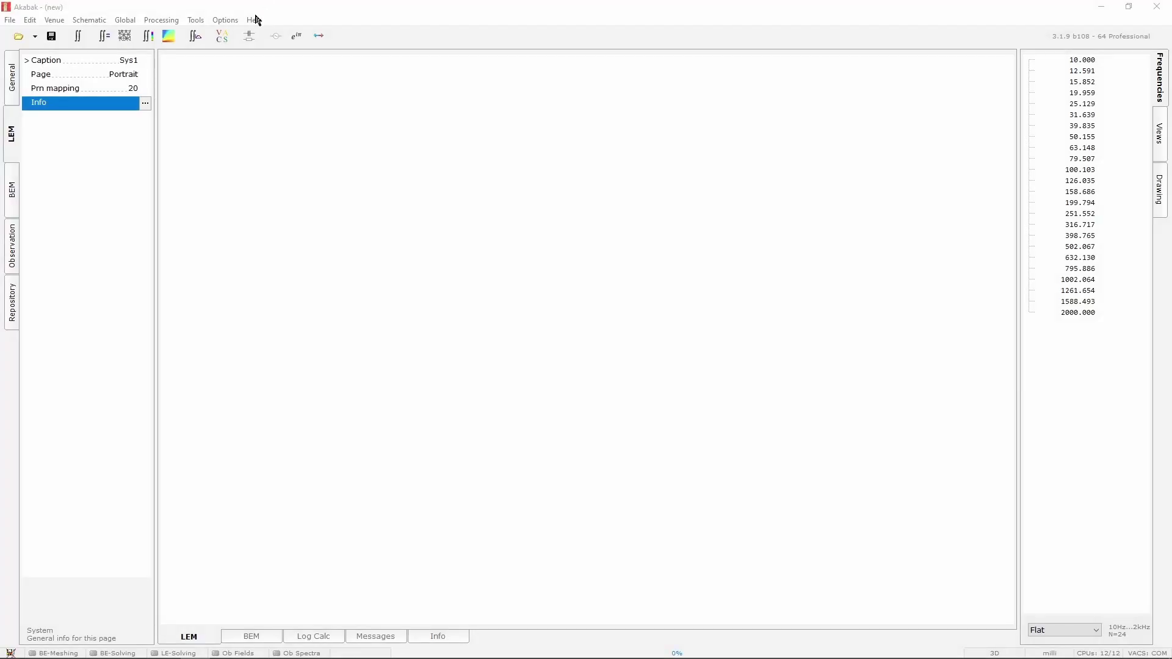
# Step: Check the empty project's Prn mapping system property, then load the tuto cab1 schematic
pyautogui.click(136, 88)
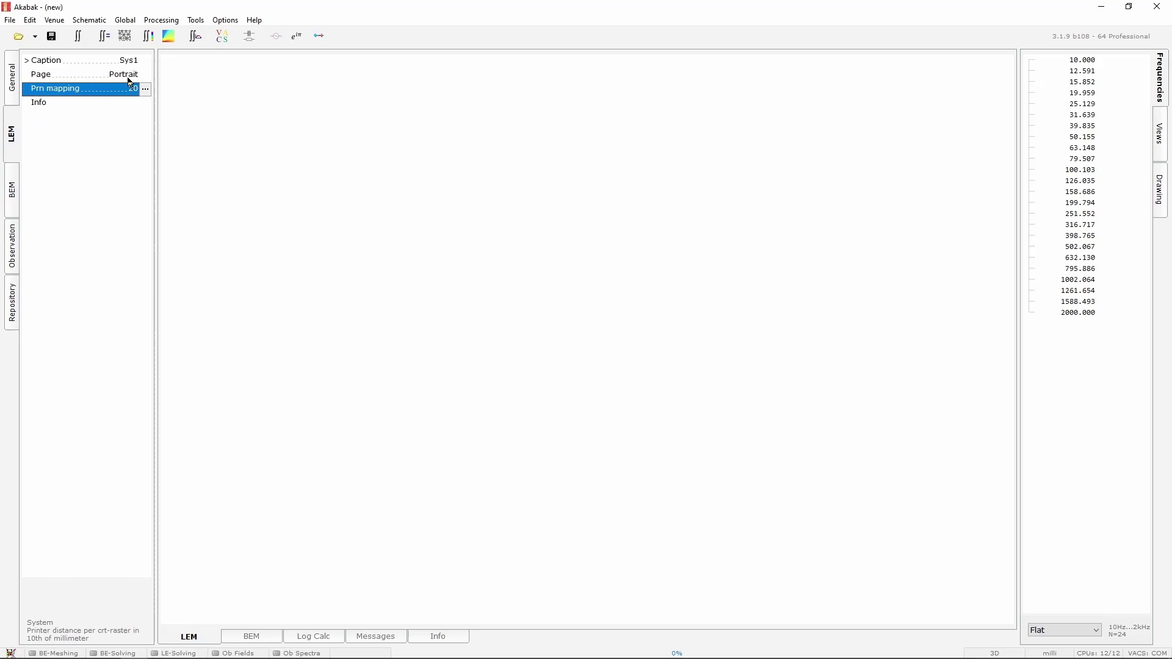
pyautogui.click(138, 87)
pyautogui.click(146, 89)
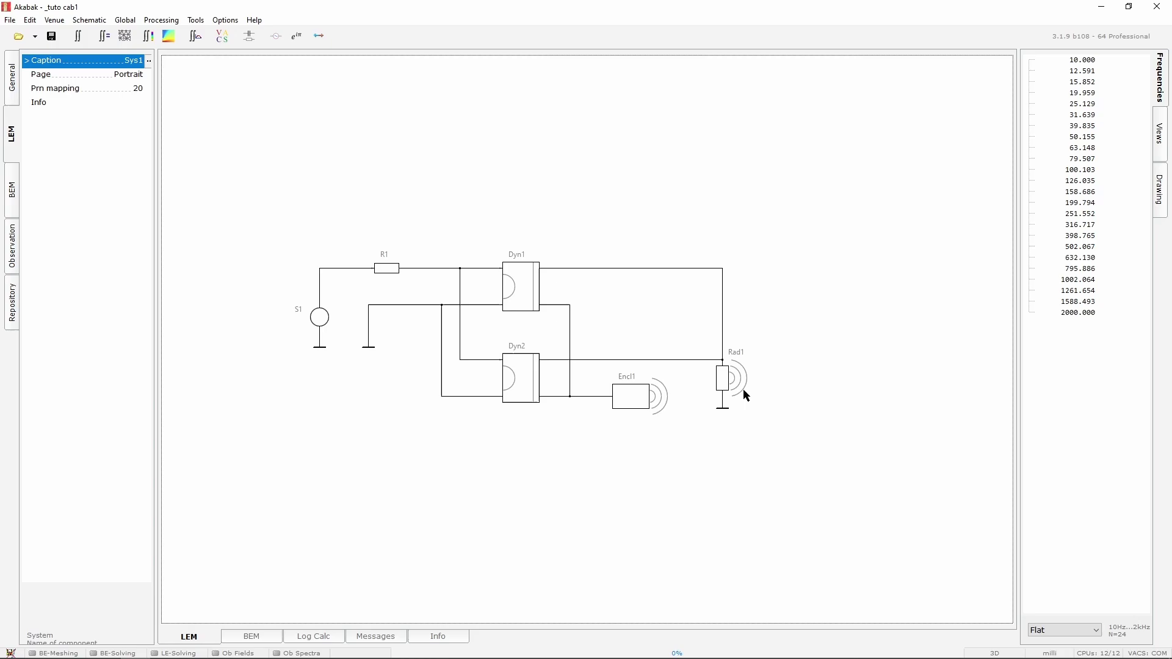
# Step: Select enclosure Encl1 and its Vb box-volume property
pyautogui.click(630, 406)
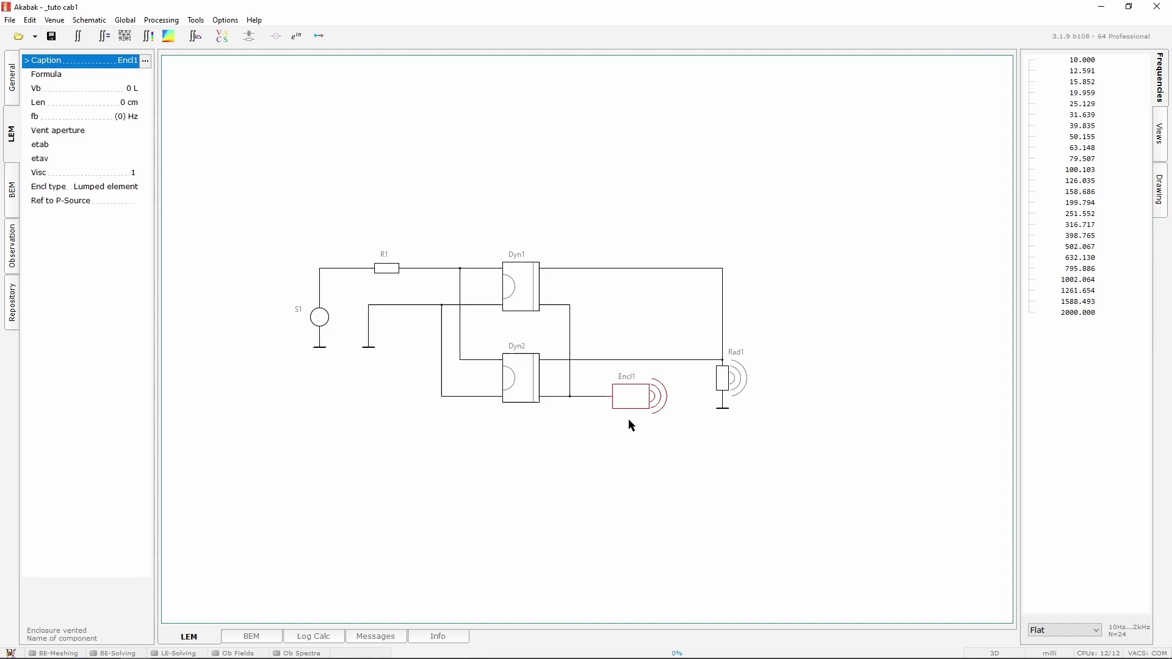
pyautogui.click(134, 92)
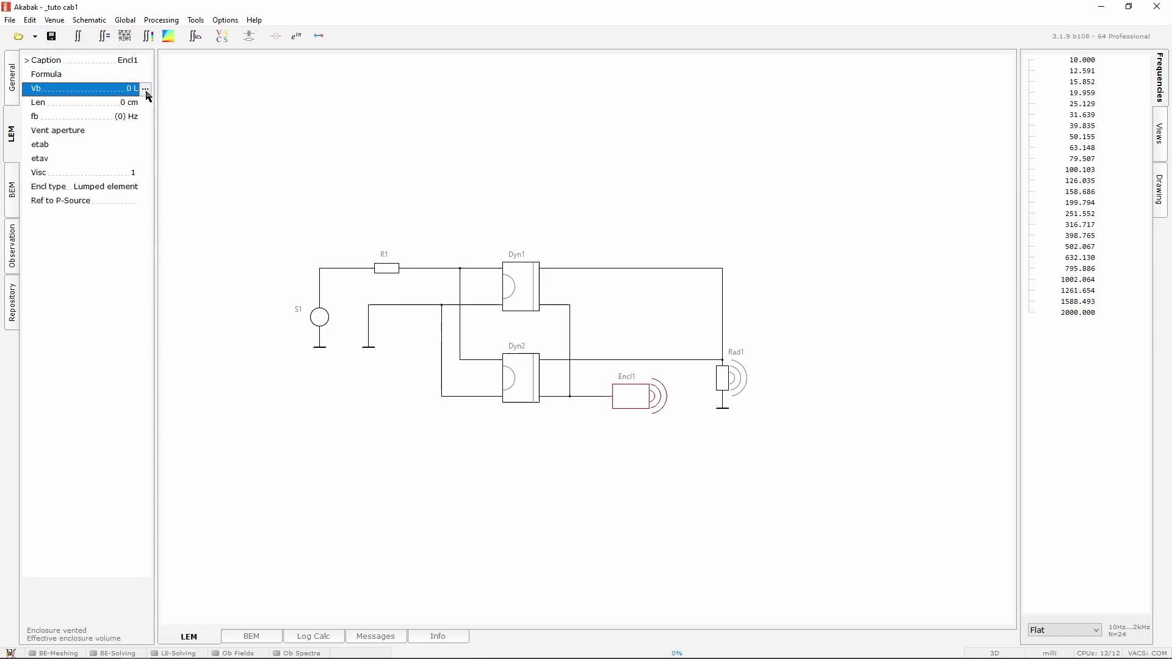
# Step: Enter a 316.35 L box volume in Encl1's Helmholtz calculator
pyautogui.click(145, 89)
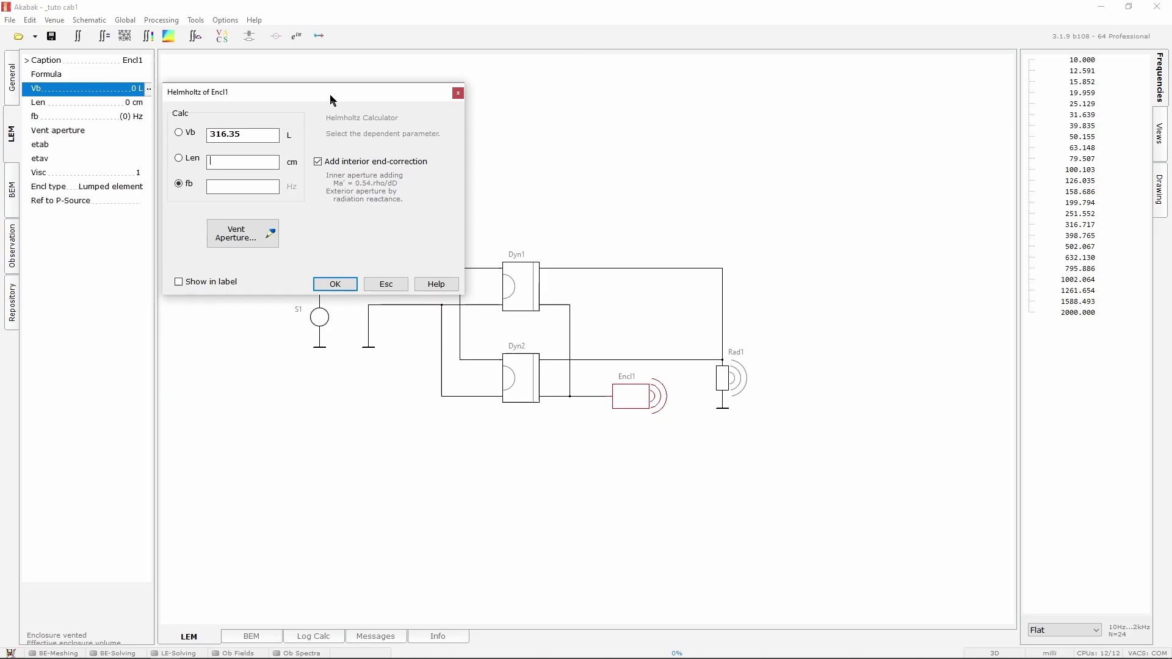
pyautogui.write('19.3')
# Step: Give Encl1 a 19.3 cm vent length and a 50 × 12 cm rectangular aperture
pyautogui.click(265, 239)
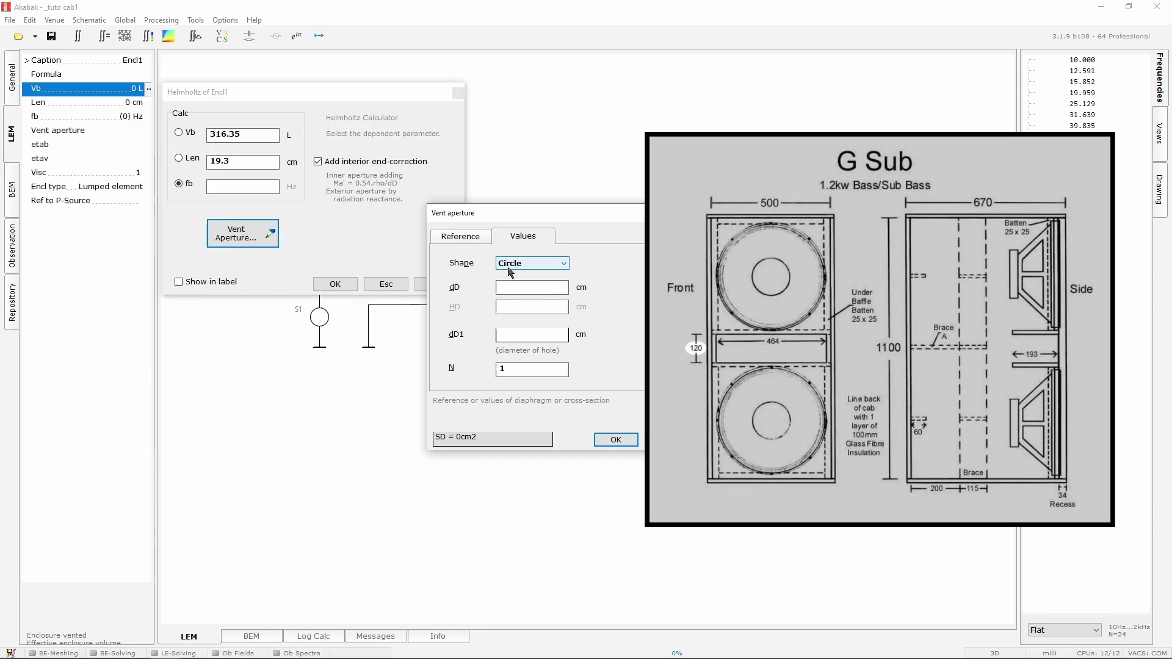
pyautogui.press('Down')
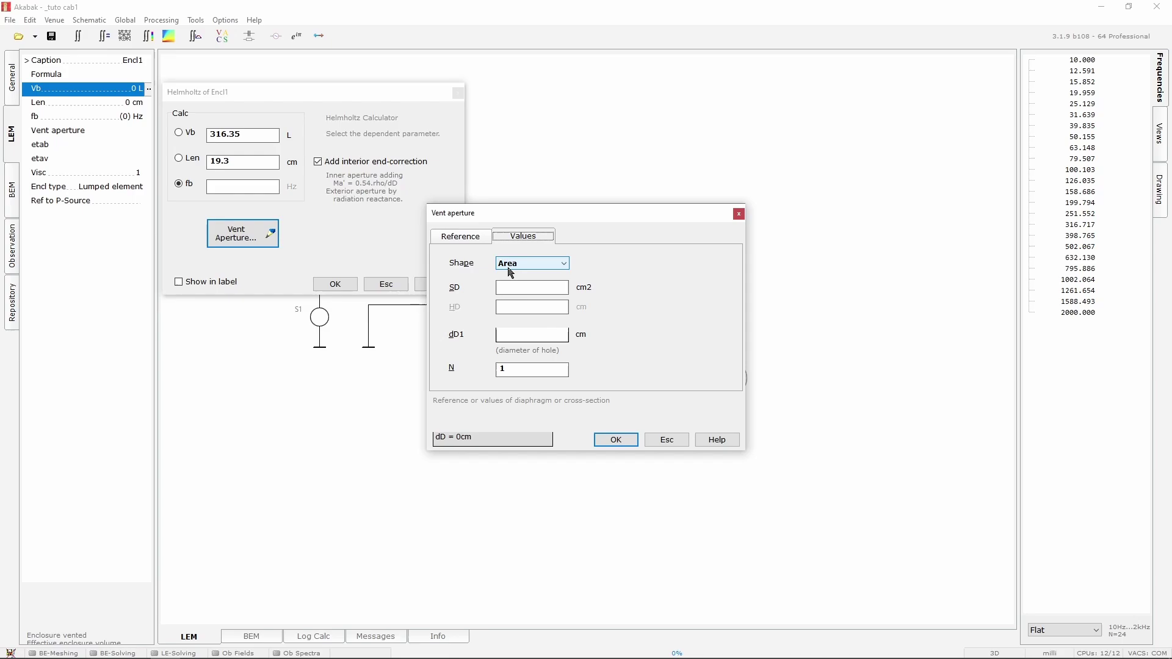
pyautogui.click(507, 287)
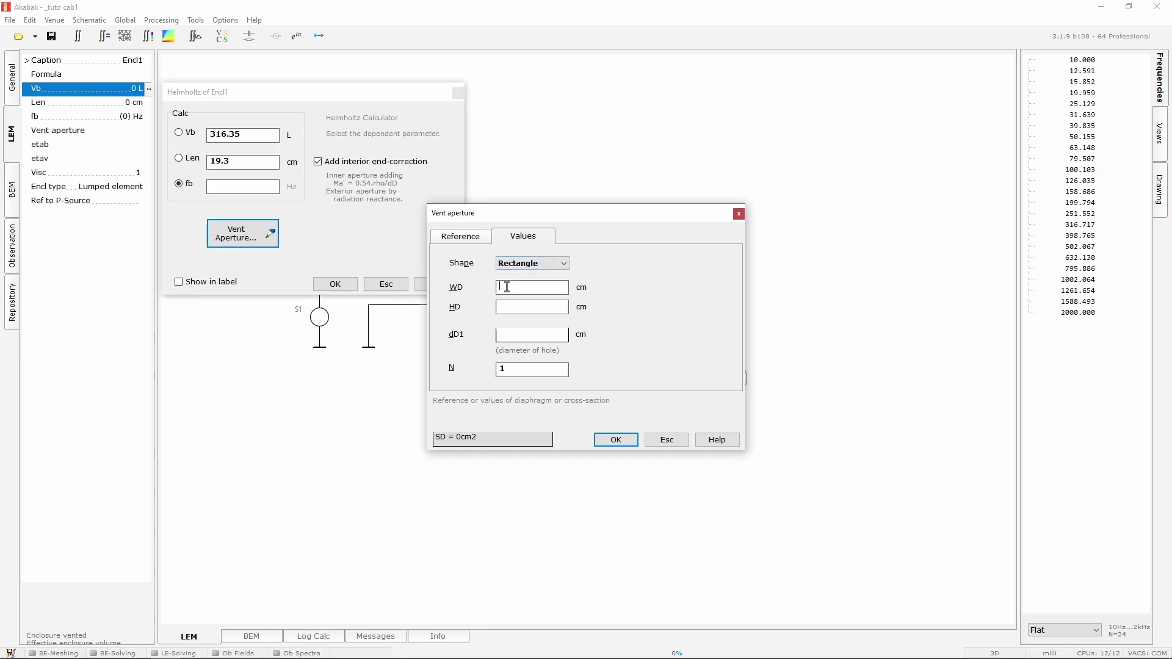
pyautogui.write('50')
pyautogui.press('Tab')
pyautogui.write('12')
pyautogui.click(611, 437)
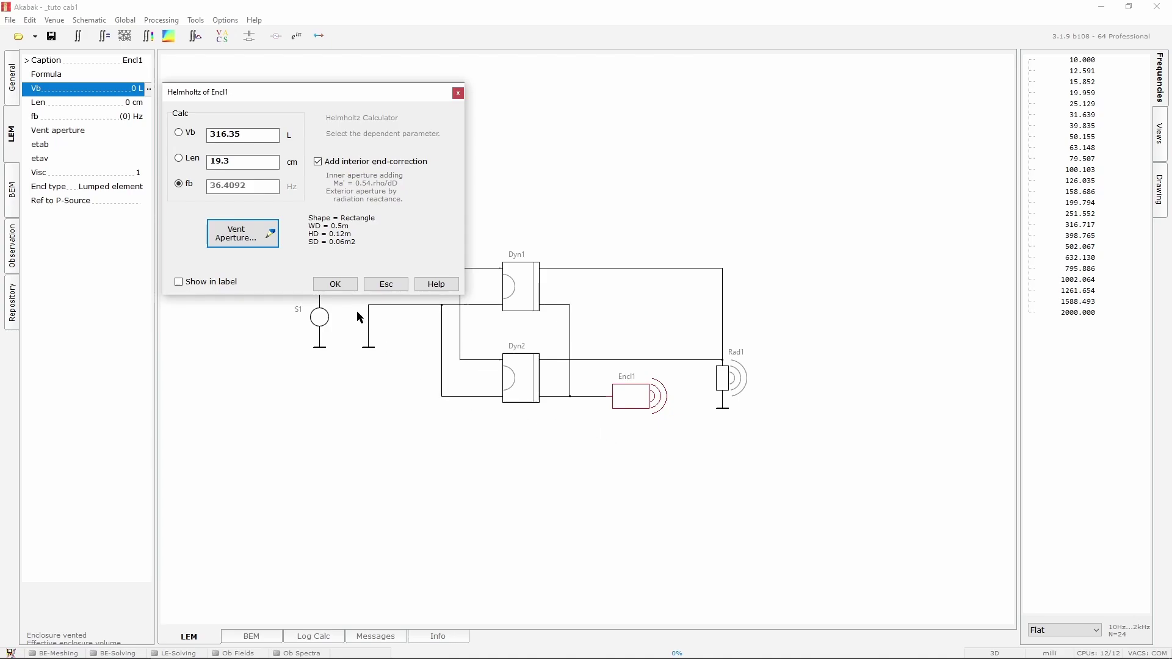
# Step: Apply the 36.41 Hz tuning to Encl1 and make it a Parallel ducts enclosure
pyautogui.click(338, 285)
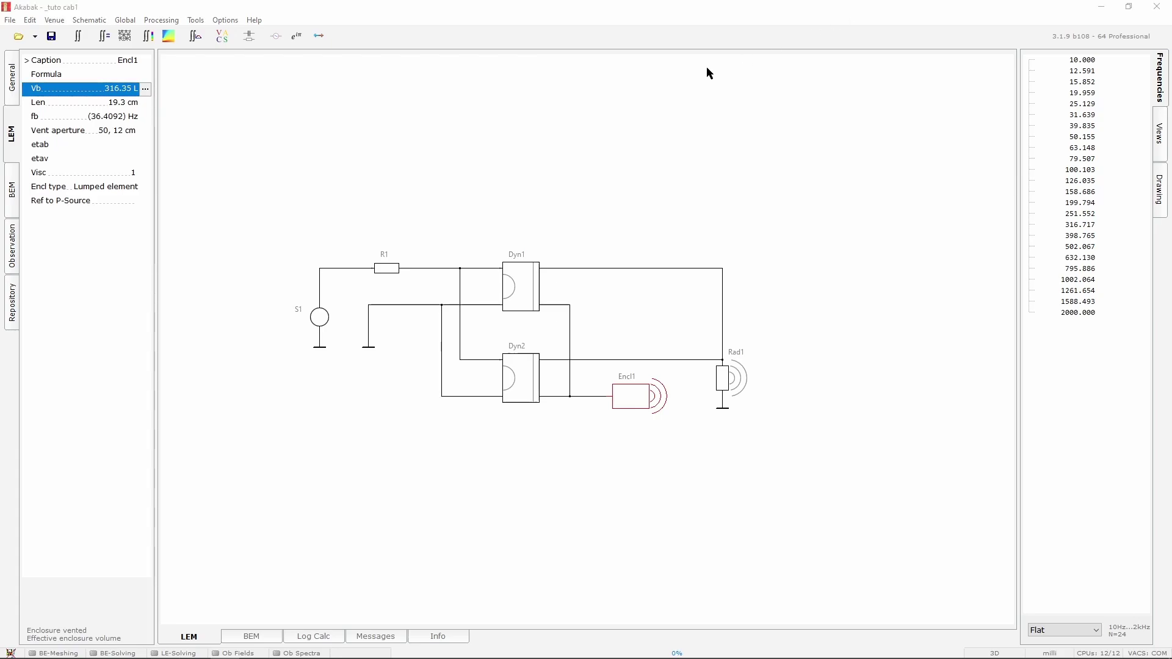
pyautogui.click(138, 190)
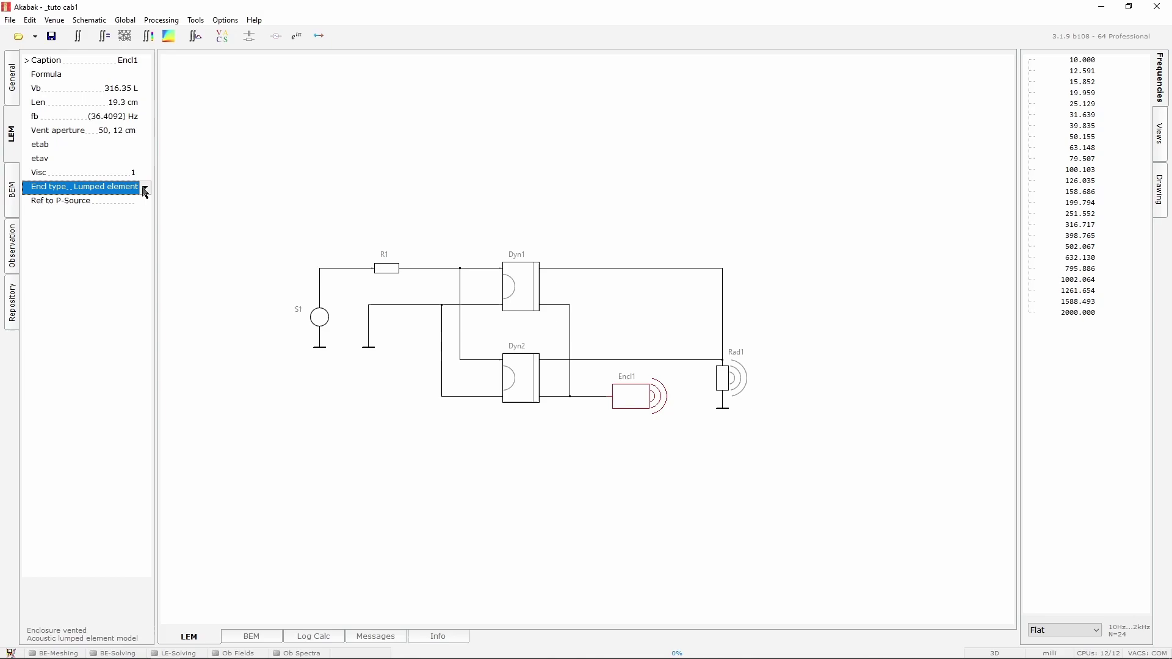
pyautogui.click(145, 189)
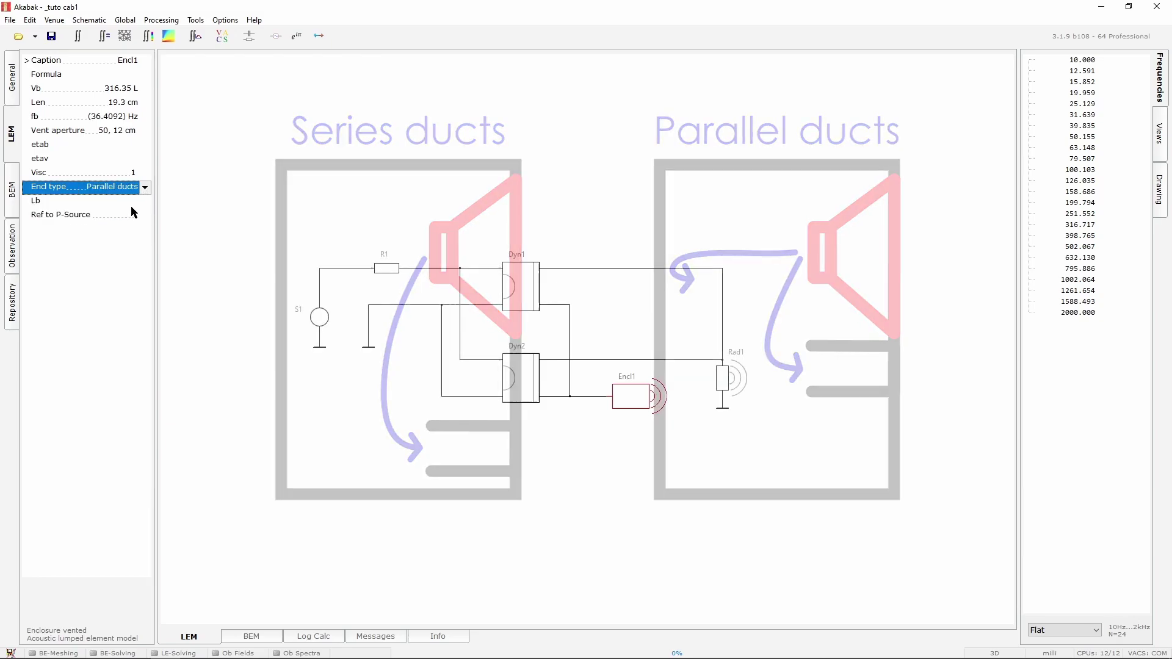
# Step: Set Encl1's reflecting-wall distance Lb to 60 cm, then deselect it
pyautogui.click(135, 202)
pyautogui.click(147, 201)
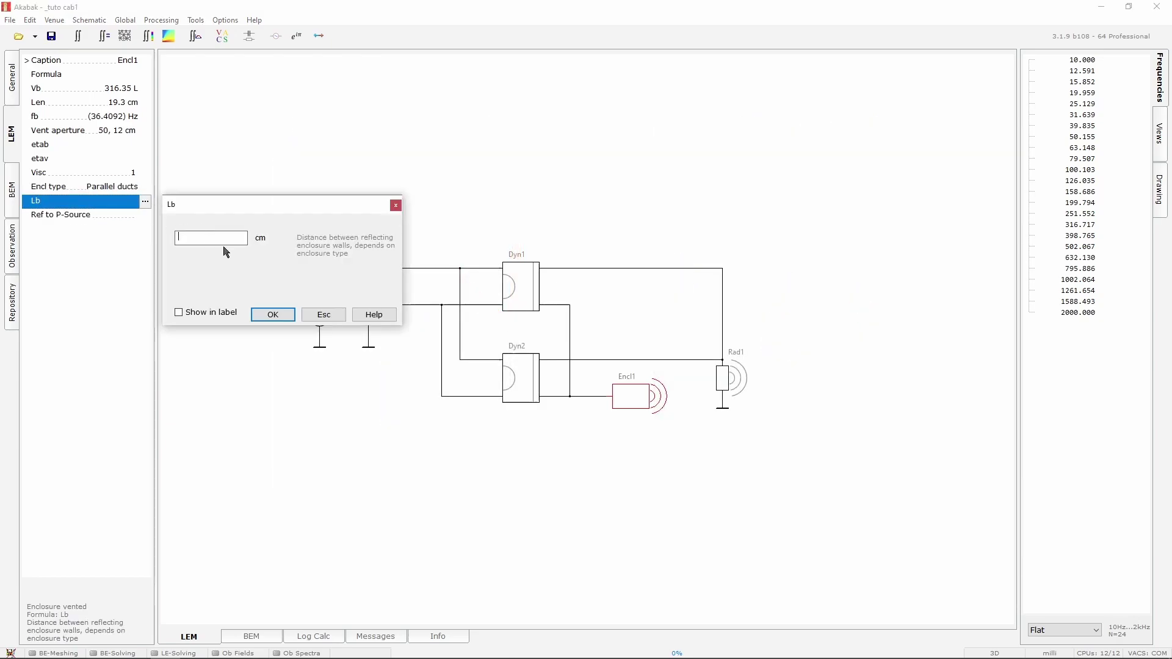
pyautogui.write('60')
pyautogui.click(286, 315)
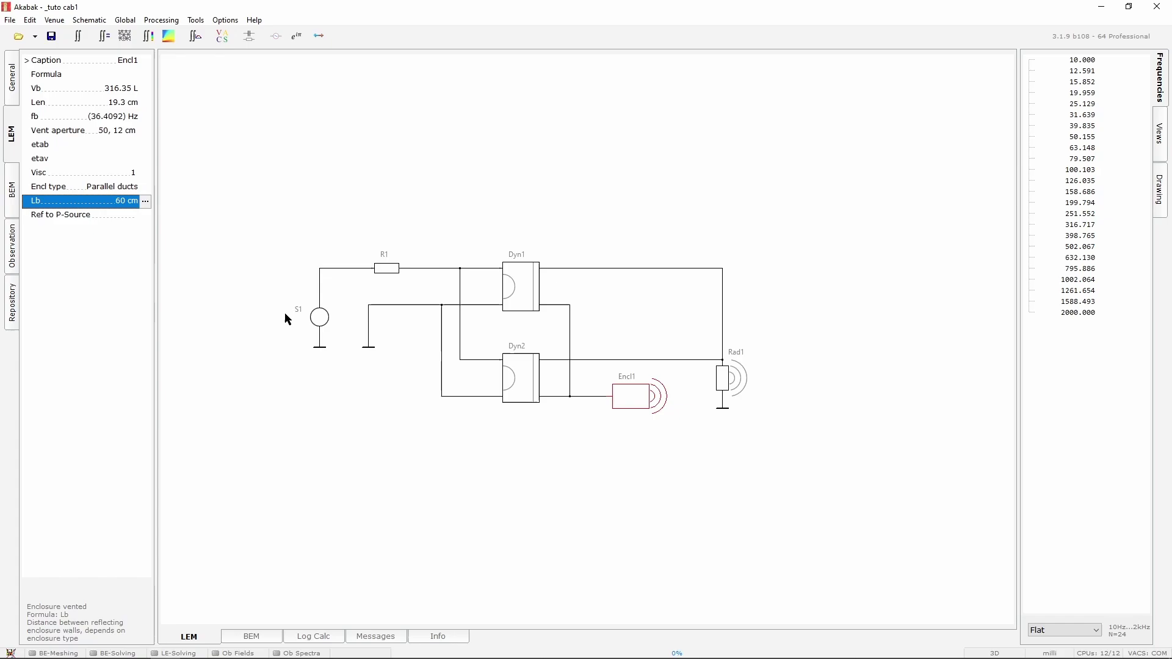
pyautogui.click(284, 318)
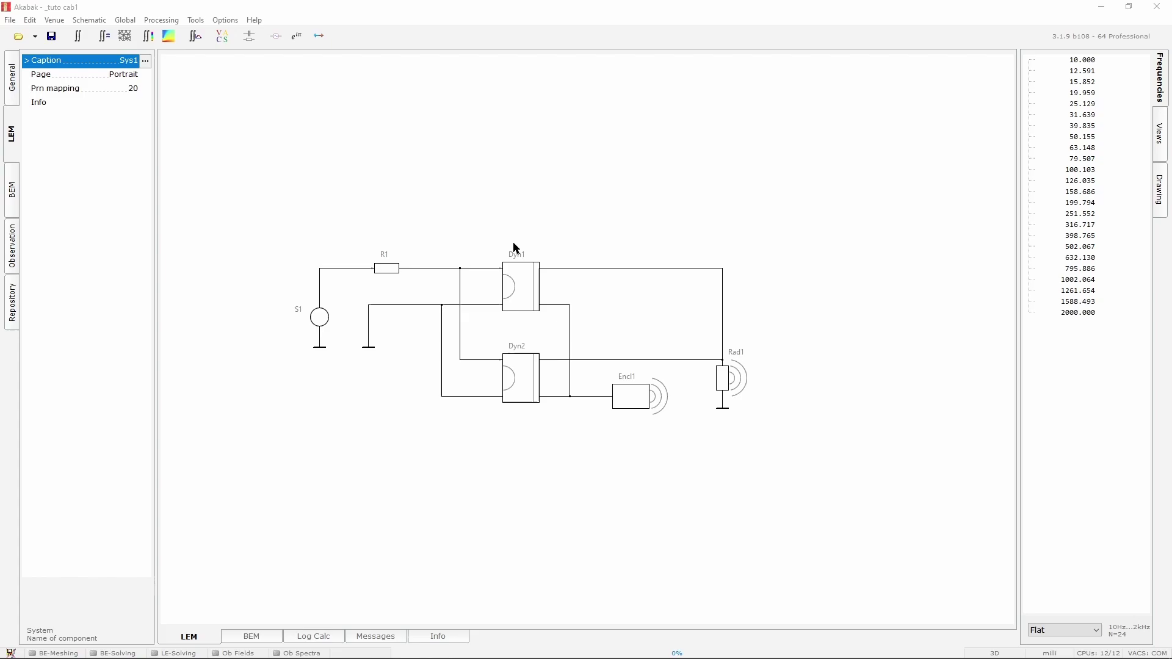
# Step: Define Dyn1's front and rear diaphragms by an area of 1134.11 cm²
pyautogui.click(520, 291)
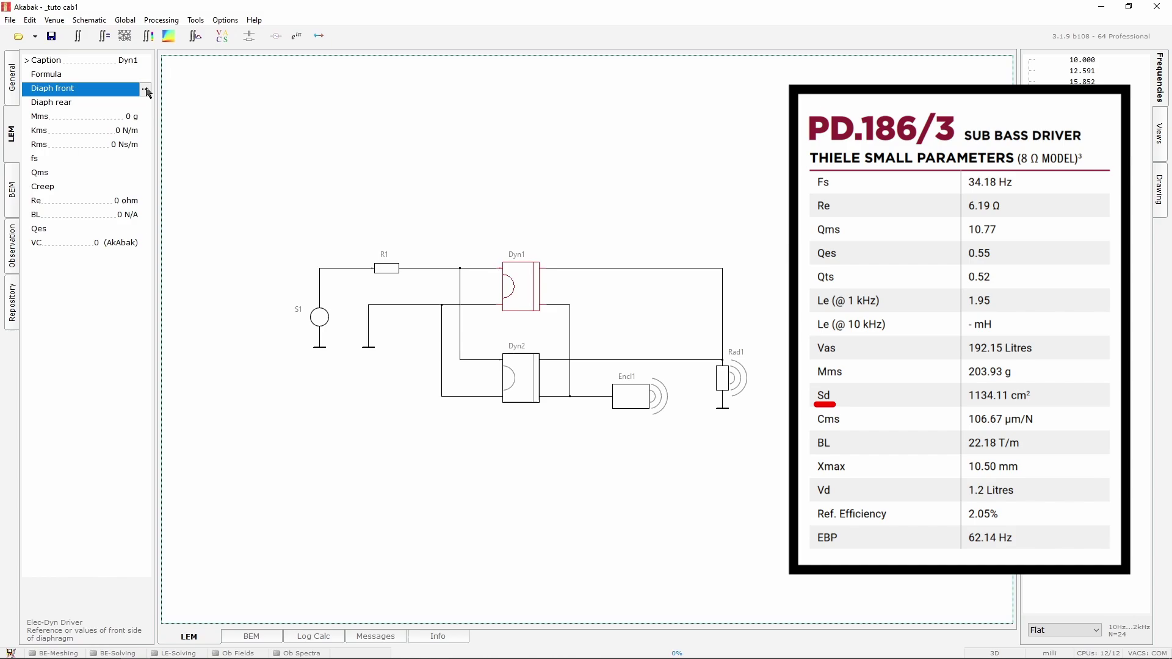
pyautogui.click(146, 89)
pyautogui.click(250, 143)
pyautogui.click(260, 159)
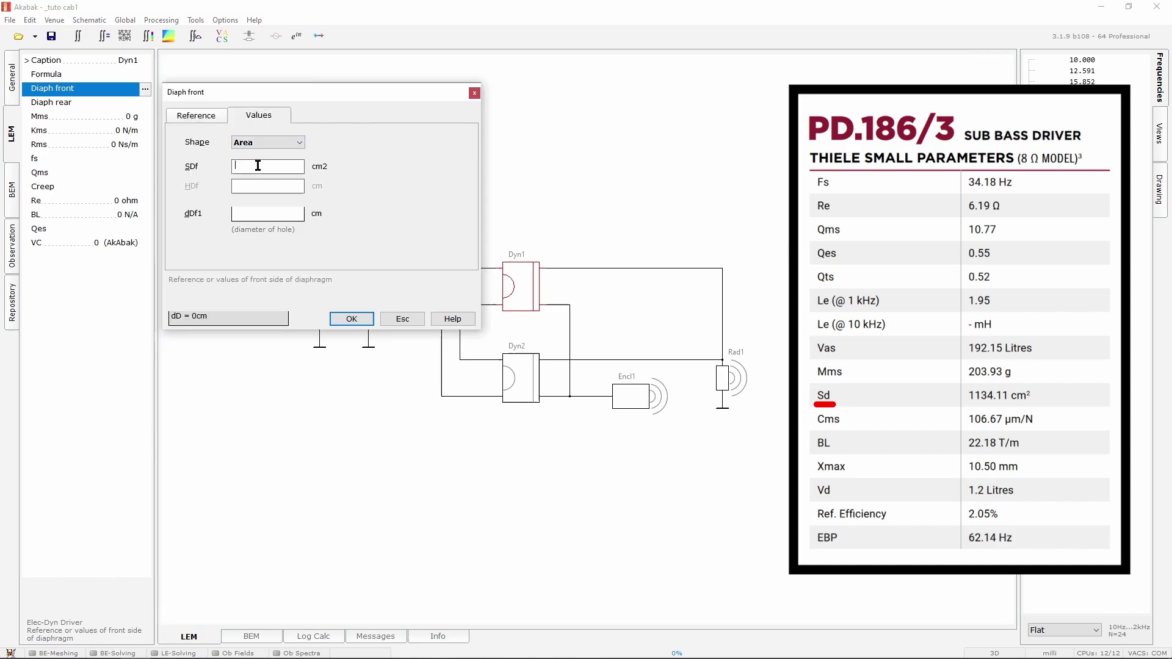
pyautogui.write('1134.11')
pyautogui.press('Return')
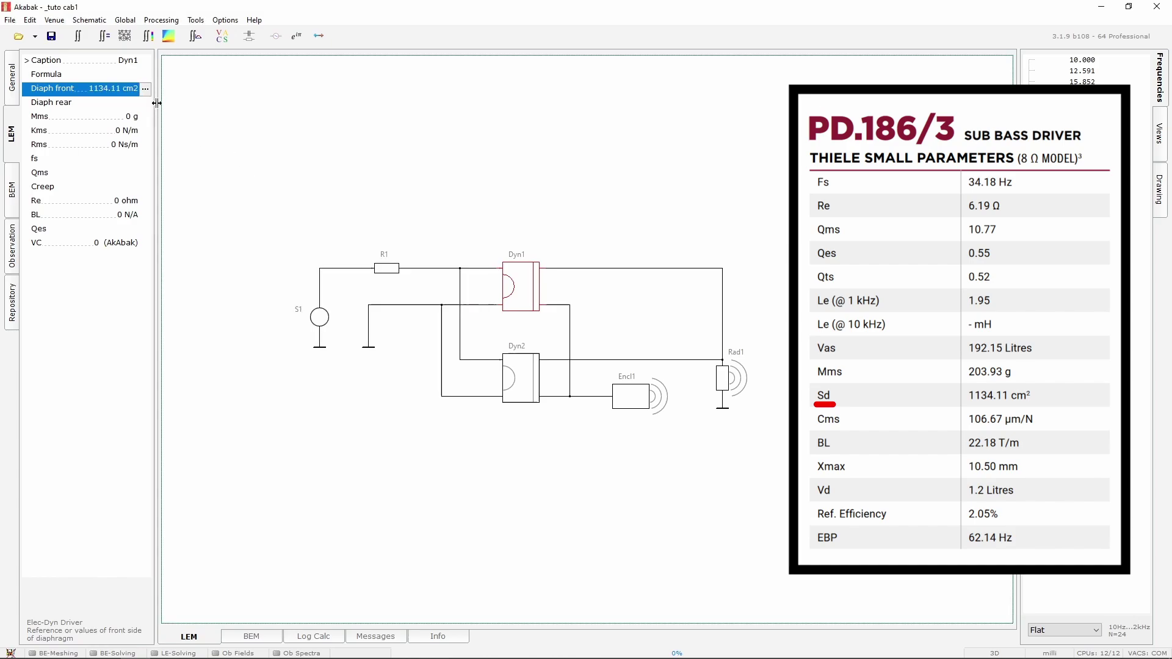
pyautogui.click(145, 104)
pyautogui.click(257, 156)
pyautogui.click(257, 172)
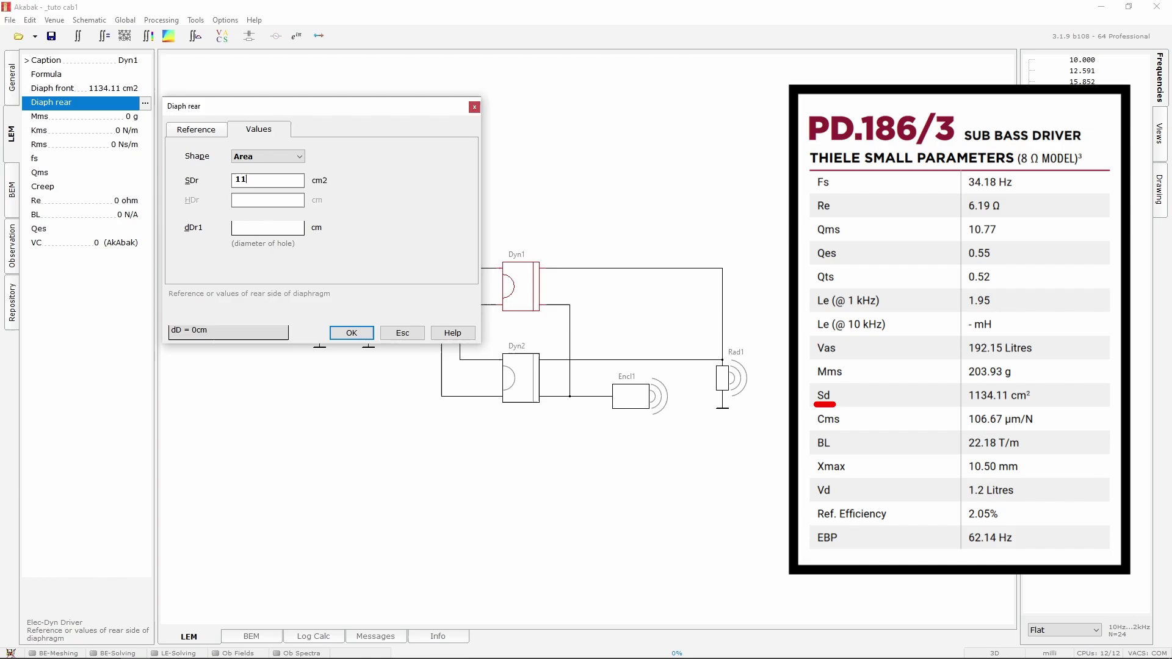
pyautogui.write('1134.11')
pyautogui.press('Return')
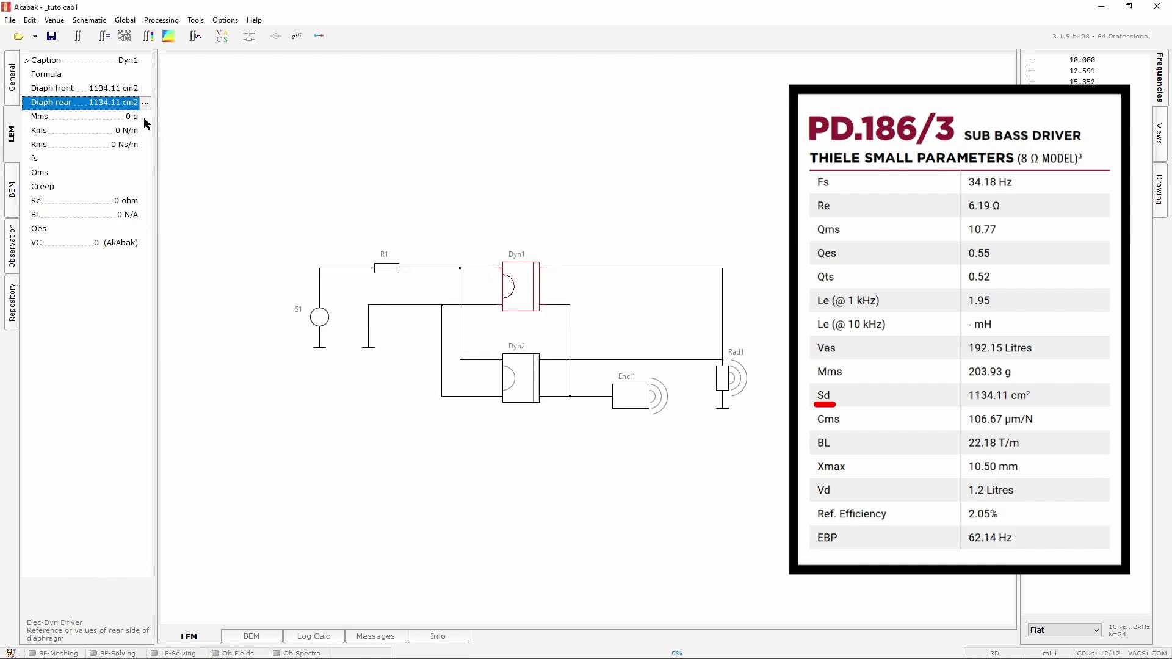
# Step: Set Dyn1's moving mass Mms to 203.93 g
pyautogui.click(145, 117)
pyautogui.click(145, 118)
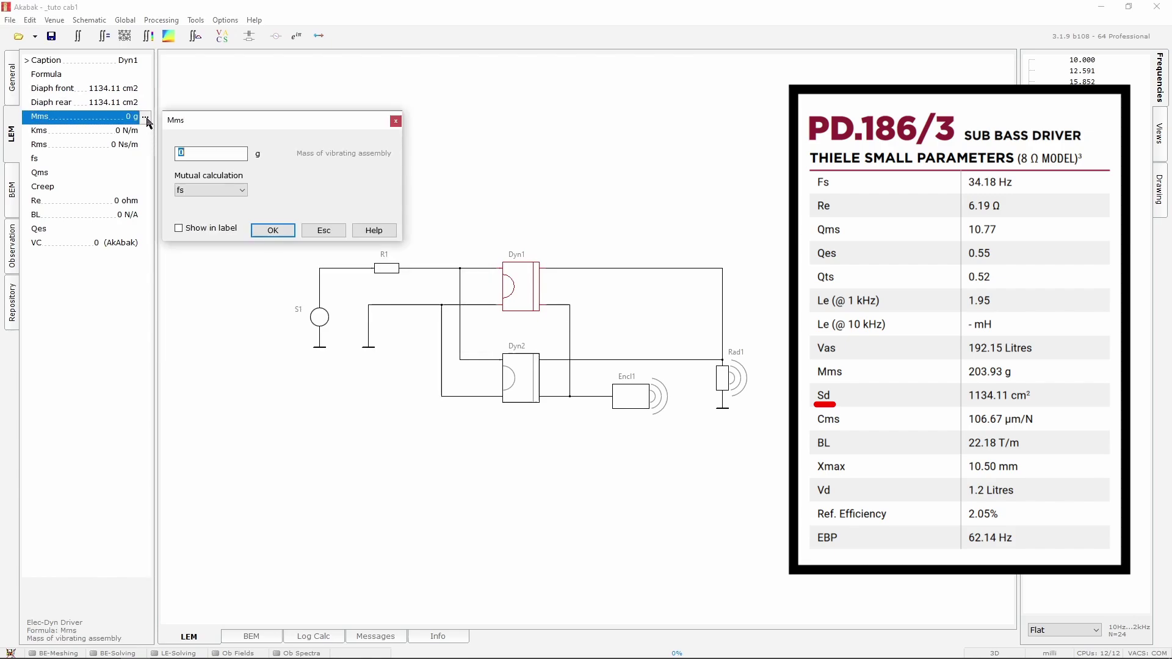
pyautogui.write('203.93')
pyautogui.press('Return')
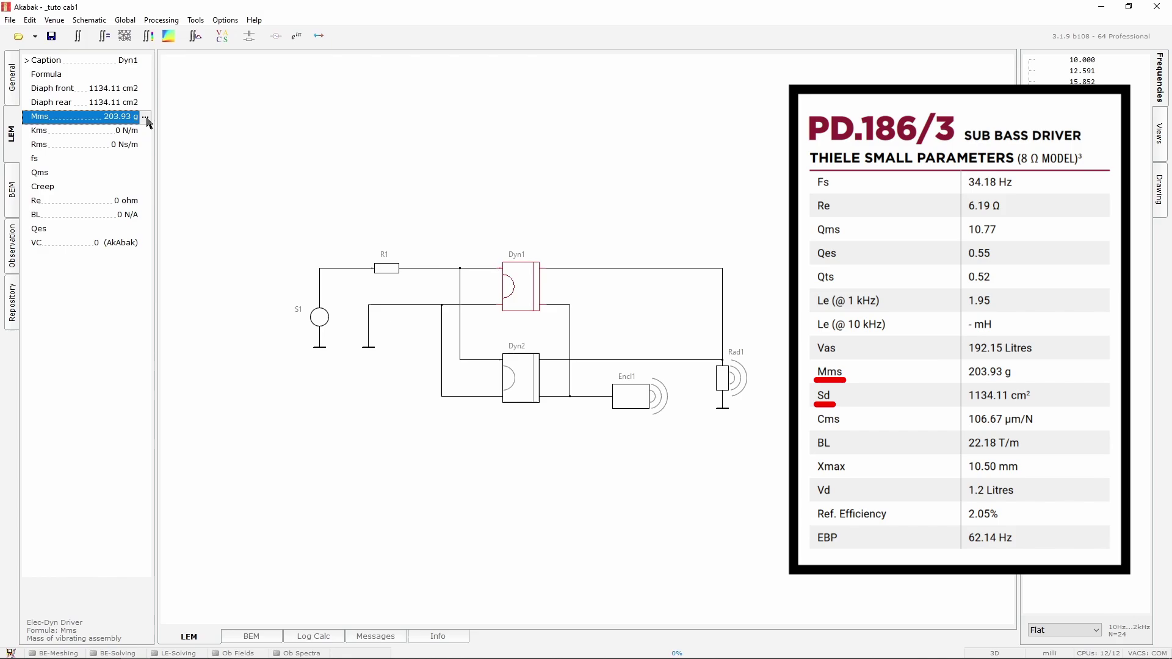
# Step: Specify Dyn1's suspension stiffness as an equivalent volume Vas of 192.15 L
pyautogui.click(146, 131)
pyautogui.click(146, 131)
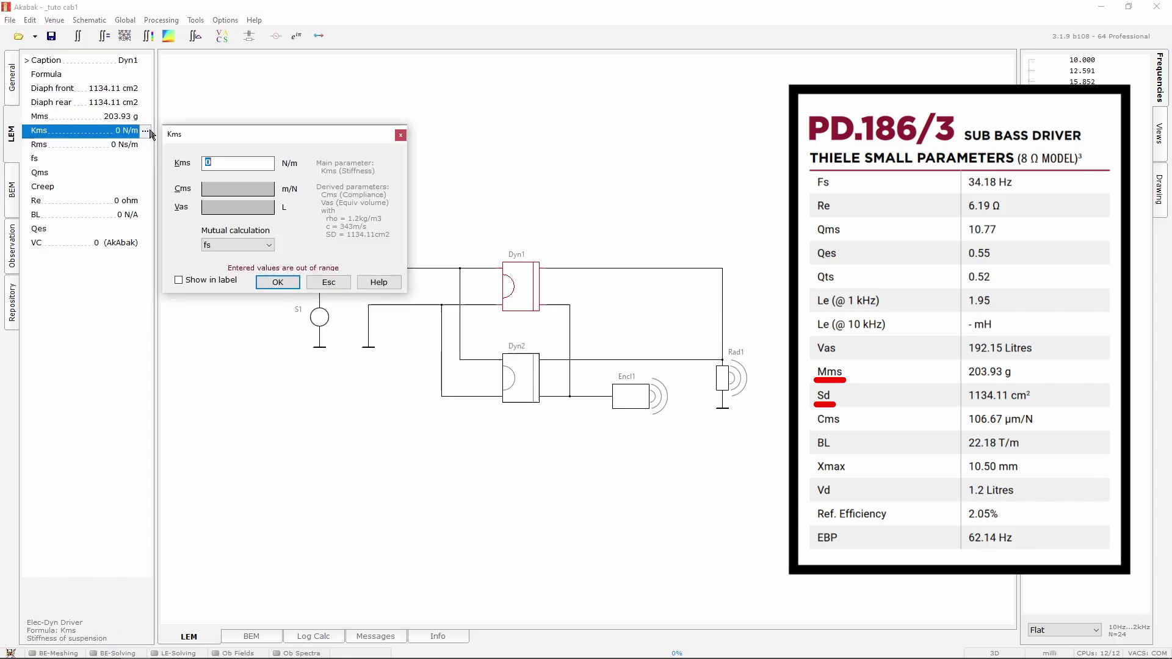
pyautogui.click(227, 207)
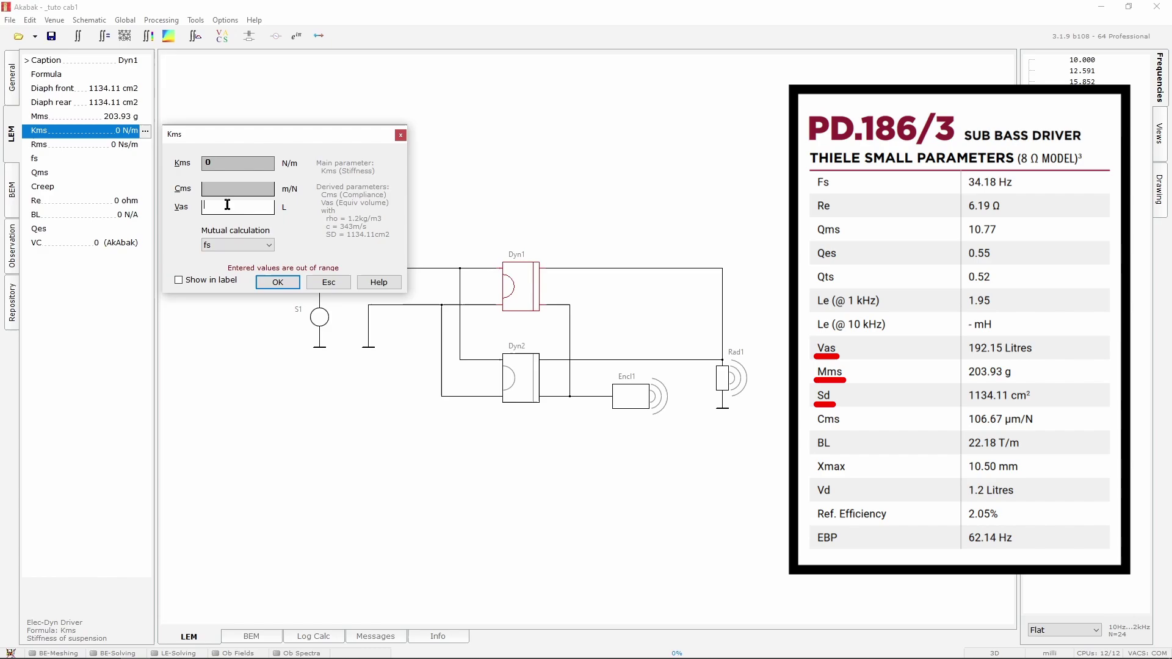
pyautogui.write('192.15')
pyautogui.press('Return')
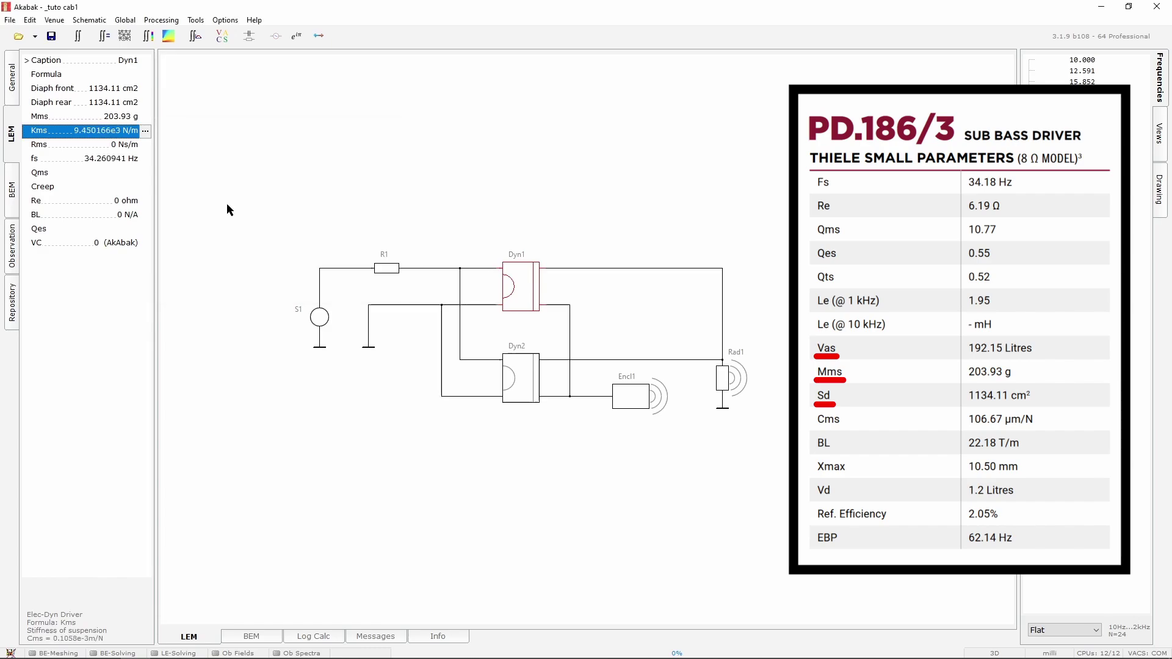
# Step: Set Dyn1's Qms to 10.77, Re to 6.19 ohm and Qes to 0.55
pyautogui.click(145, 174)
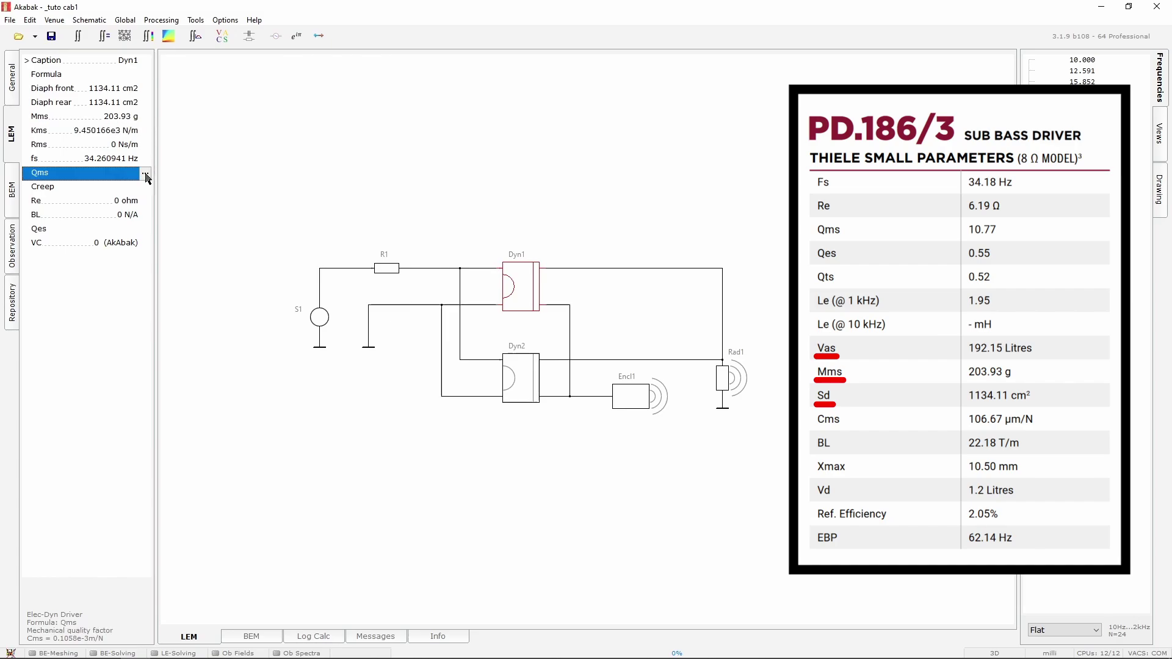
pyautogui.click(145, 173)
pyautogui.write('10.77')
pyautogui.press('Return')
pyautogui.click(144, 201)
pyautogui.write('6.19')
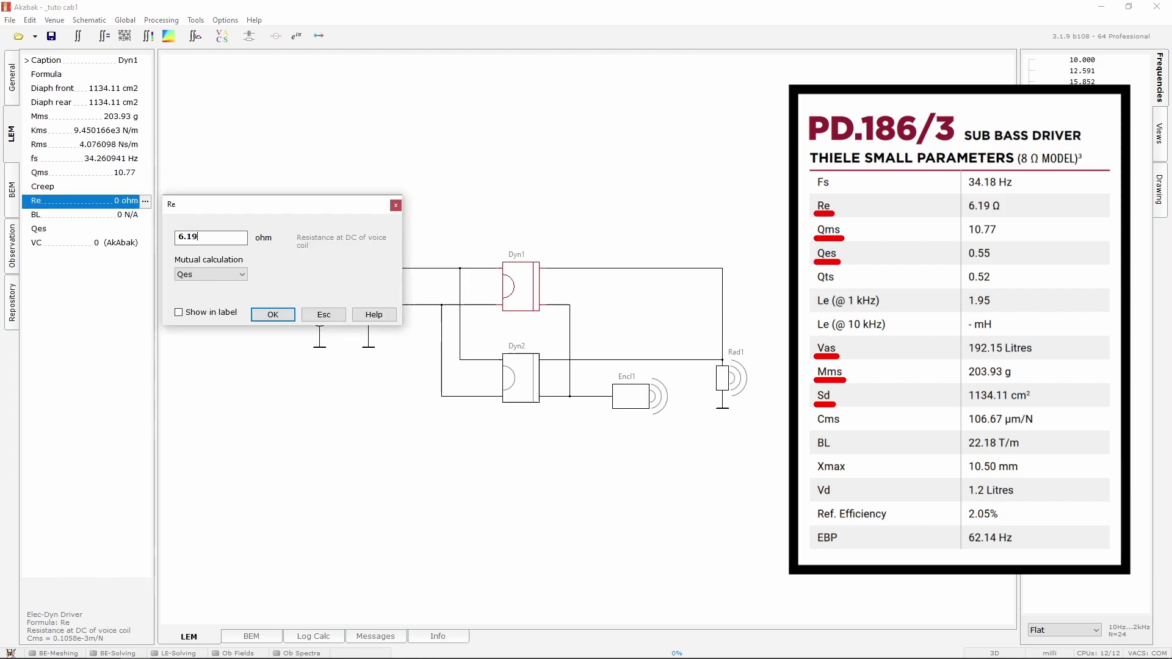
pyautogui.press('Return')
pyautogui.click(146, 228)
pyautogui.click(146, 228)
pyautogui.write('0.')
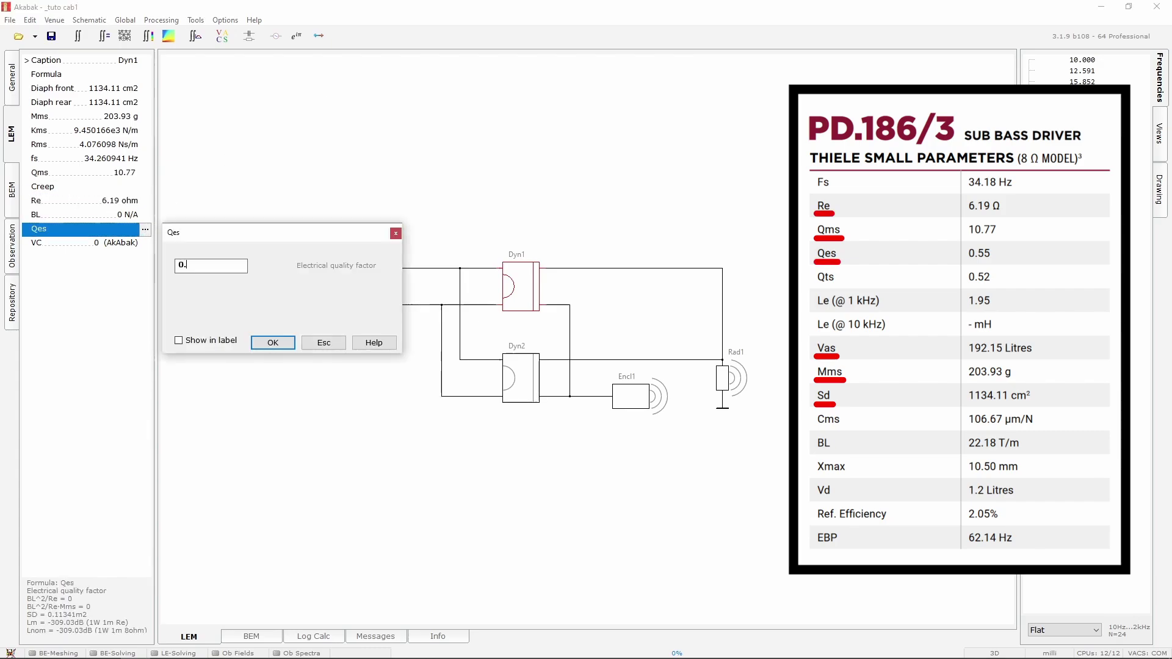
pyautogui.write('55')
pyautogui.press('Return')
# Step: Set Dyn1's voice-coil inductance Le to 1.95 mH
pyautogui.click(144, 243)
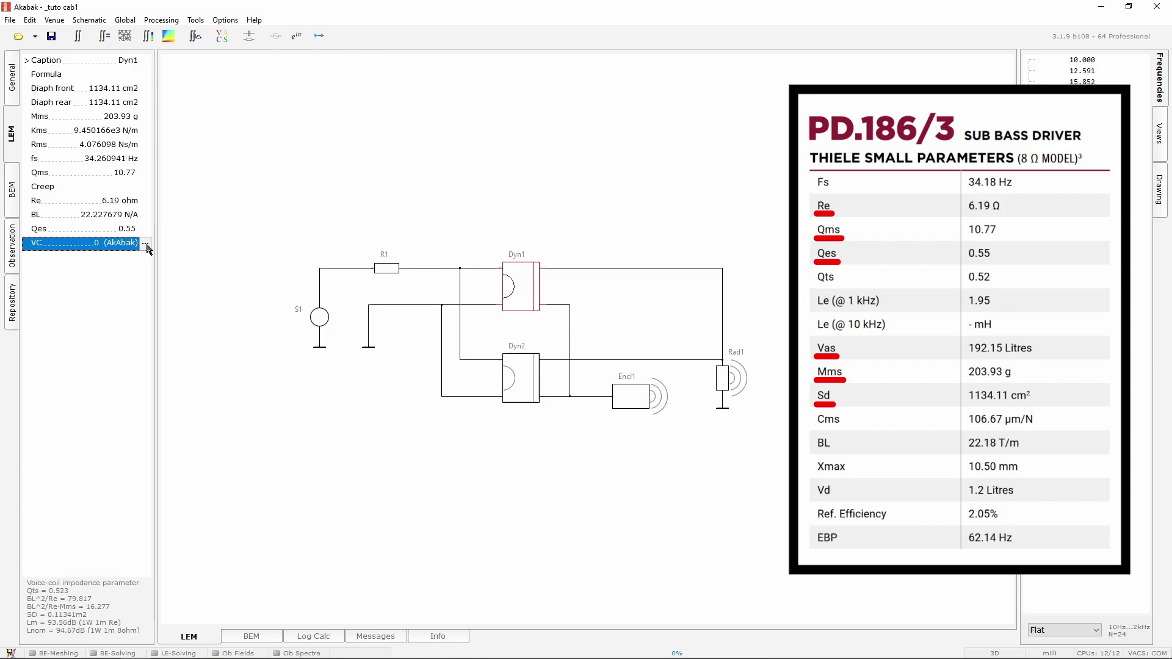
pyautogui.click(145, 243)
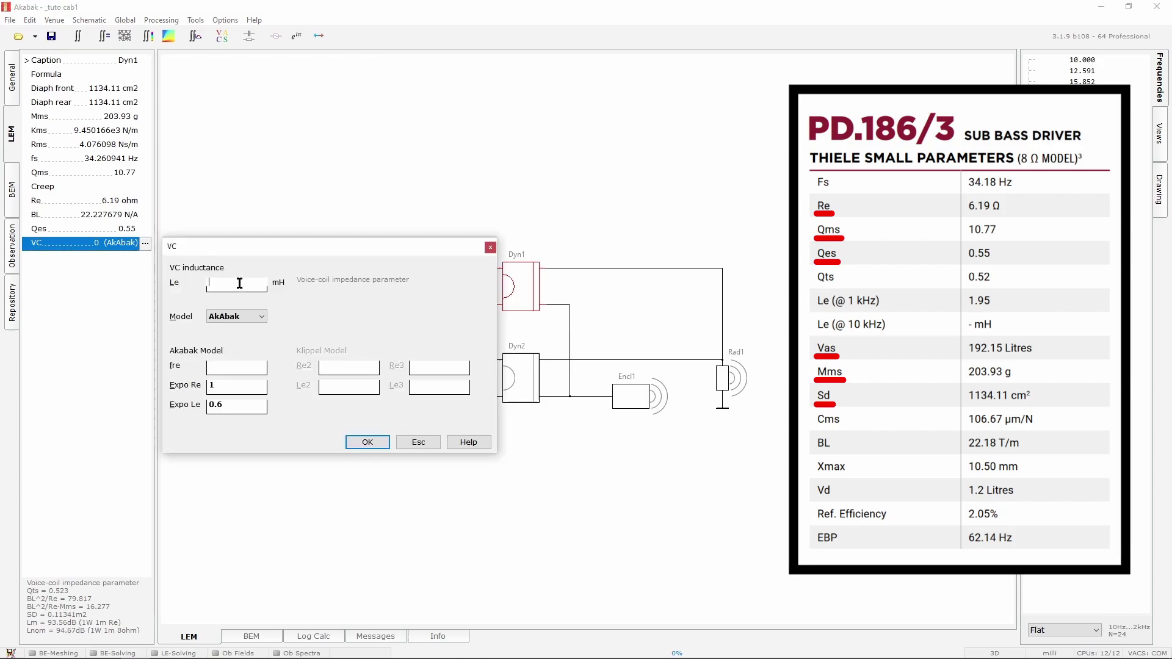
pyautogui.write('1.')
pyautogui.write('95')
pyautogui.press('Return')
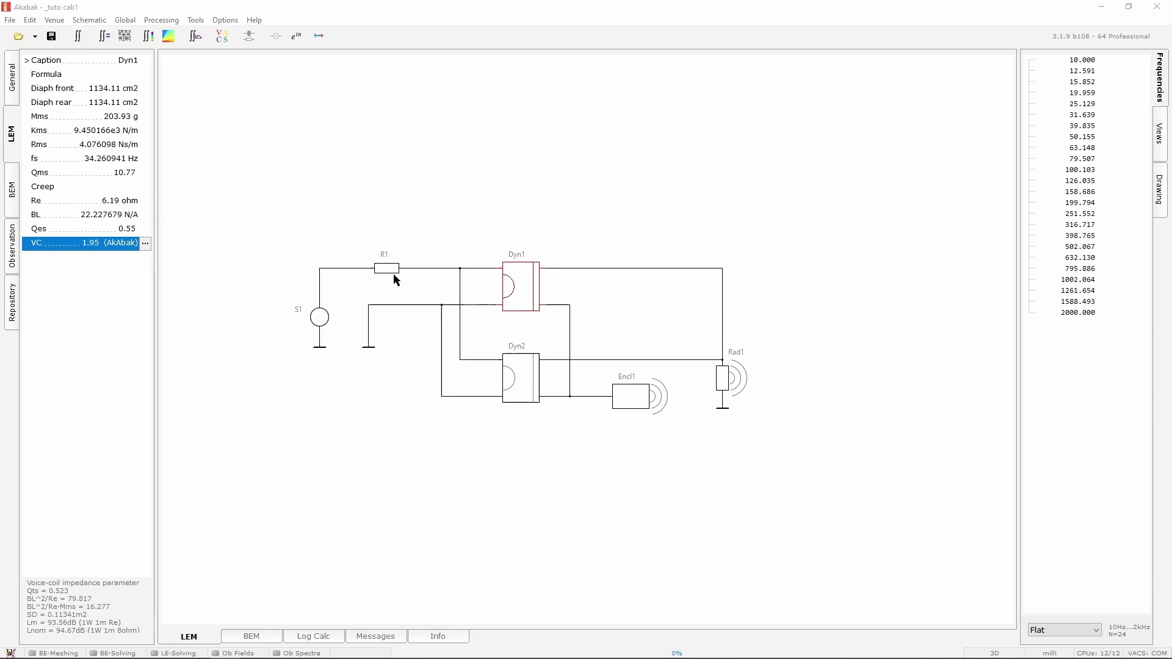
# Step: Set resistor R1's resistance to 0.1 ohm
pyautogui.click(395, 274)
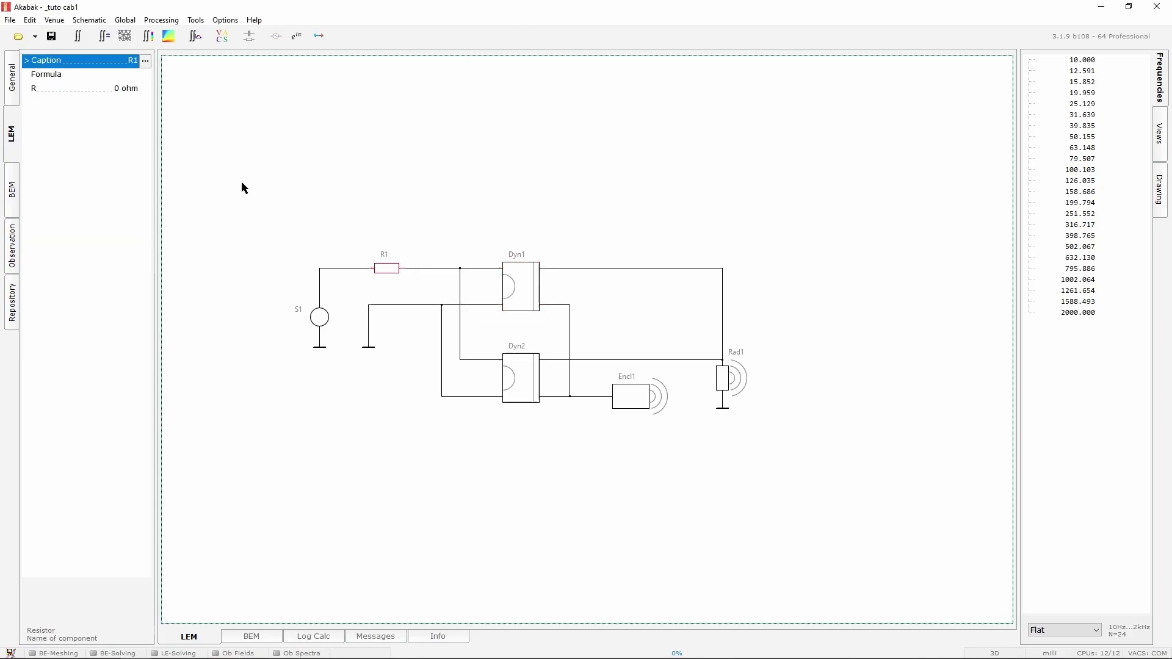
pyautogui.click(146, 89)
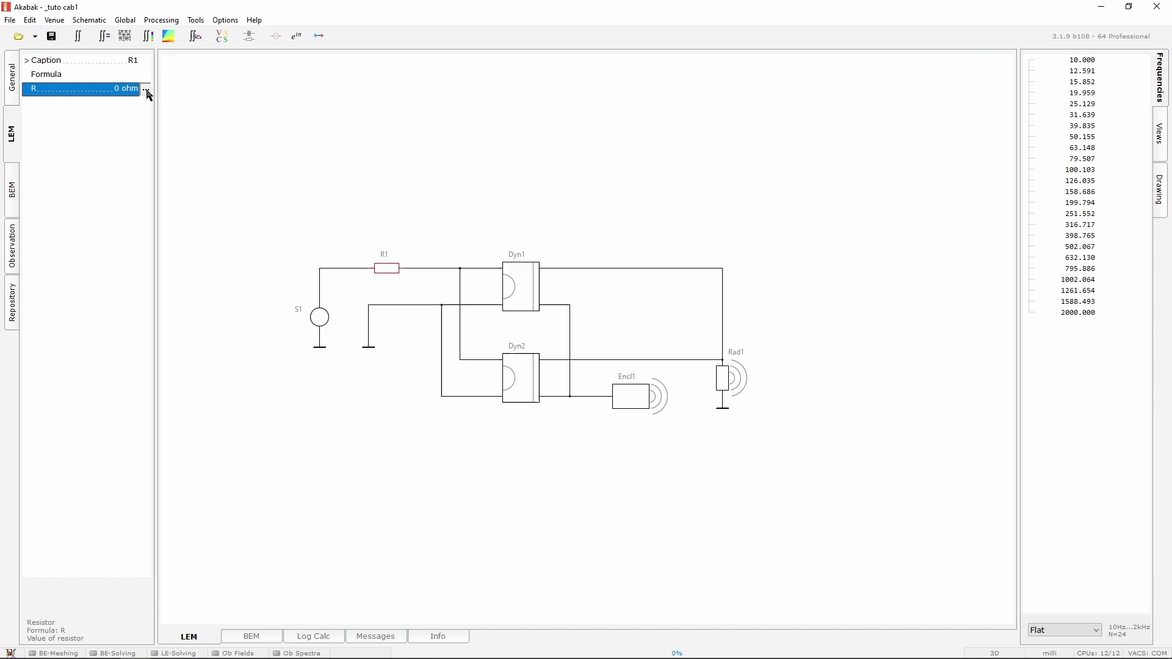
pyautogui.write('0.1')
pyautogui.press('Return')
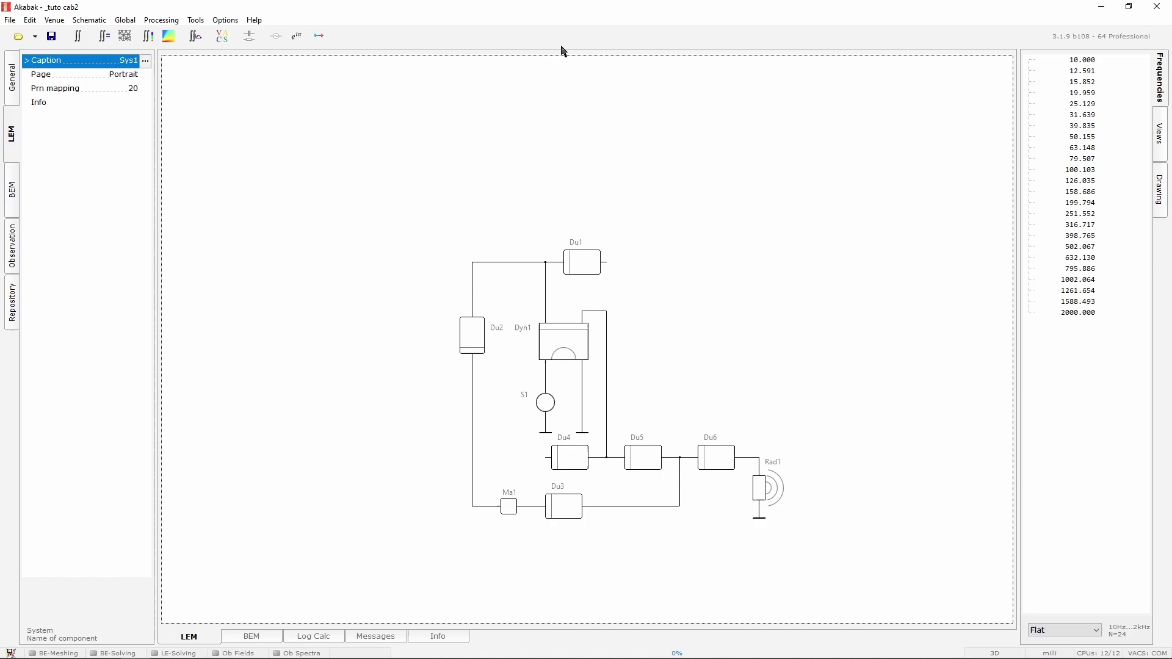
# Step: Give duct Du1 a rectangular 17.78 × 57.15 cm cross-section
pyautogui.click(583, 261)
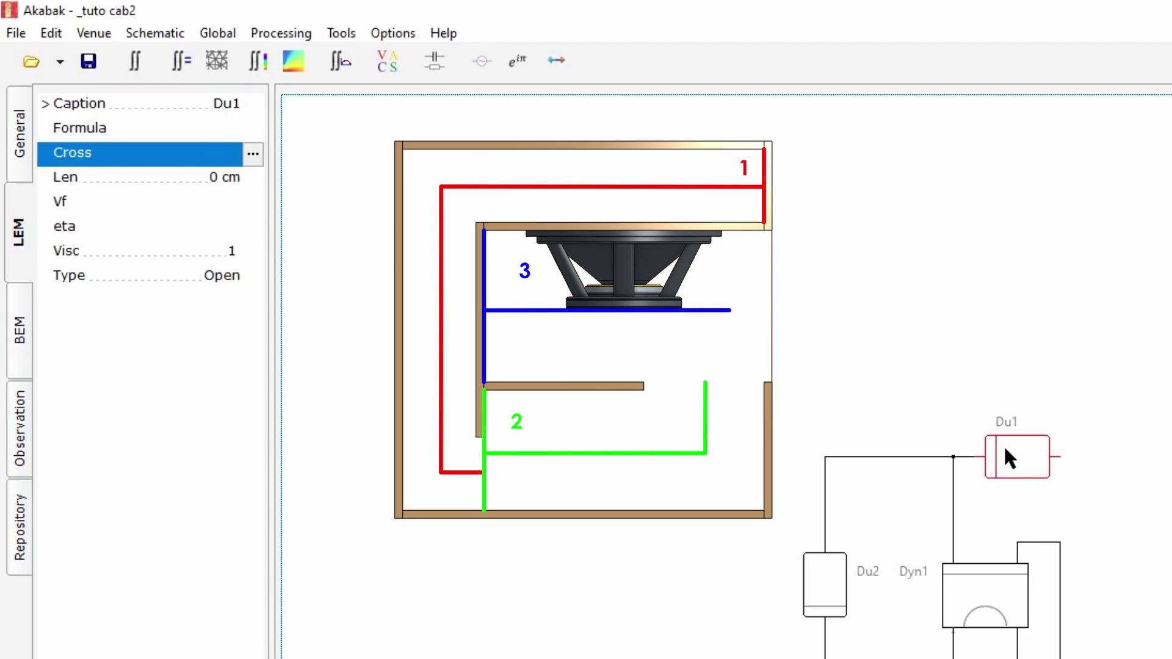
pyautogui.click(253, 154)
pyautogui.click(442, 236)
pyautogui.click(483, 284)
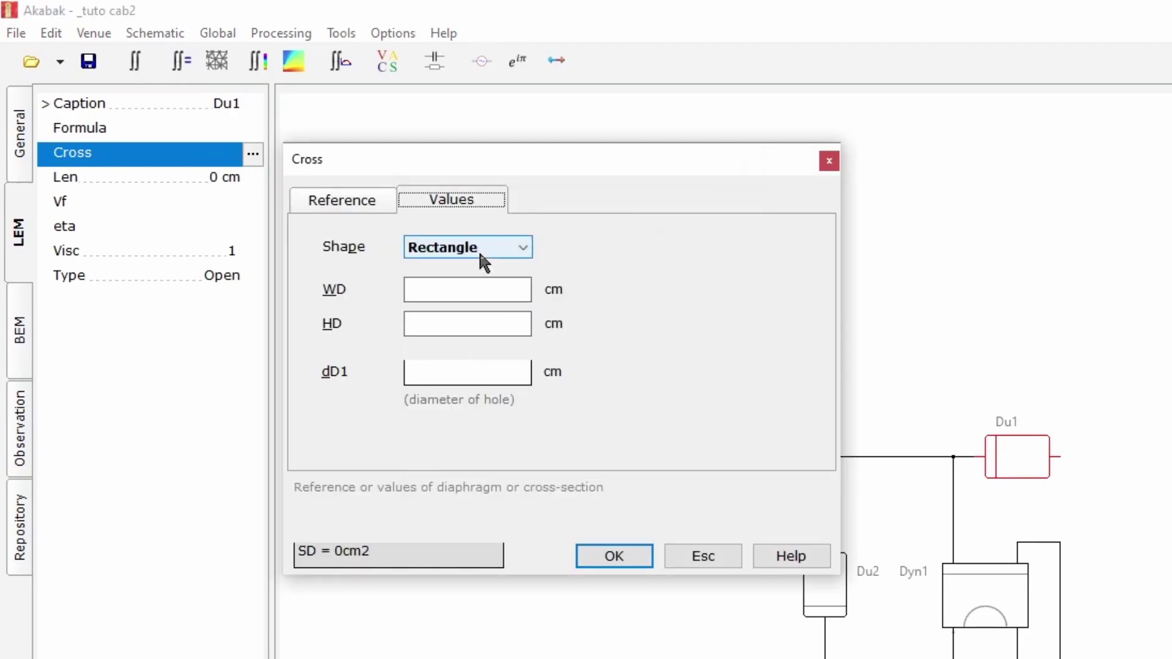
pyautogui.write('17.')
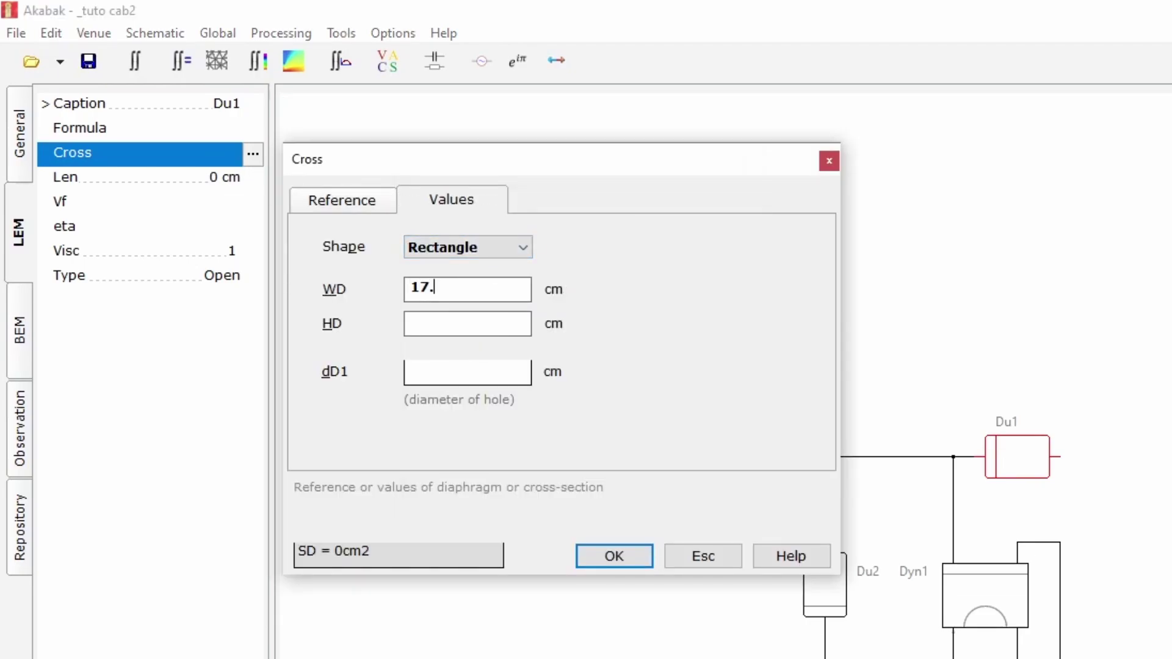
pyautogui.write('78')
pyautogui.write('57.1')
pyautogui.write('5')
pyautogui.press('Return')
# Step: Make duct Du2's cross-section rectangular and enter its width and height
pyautogui.click(820, 601)
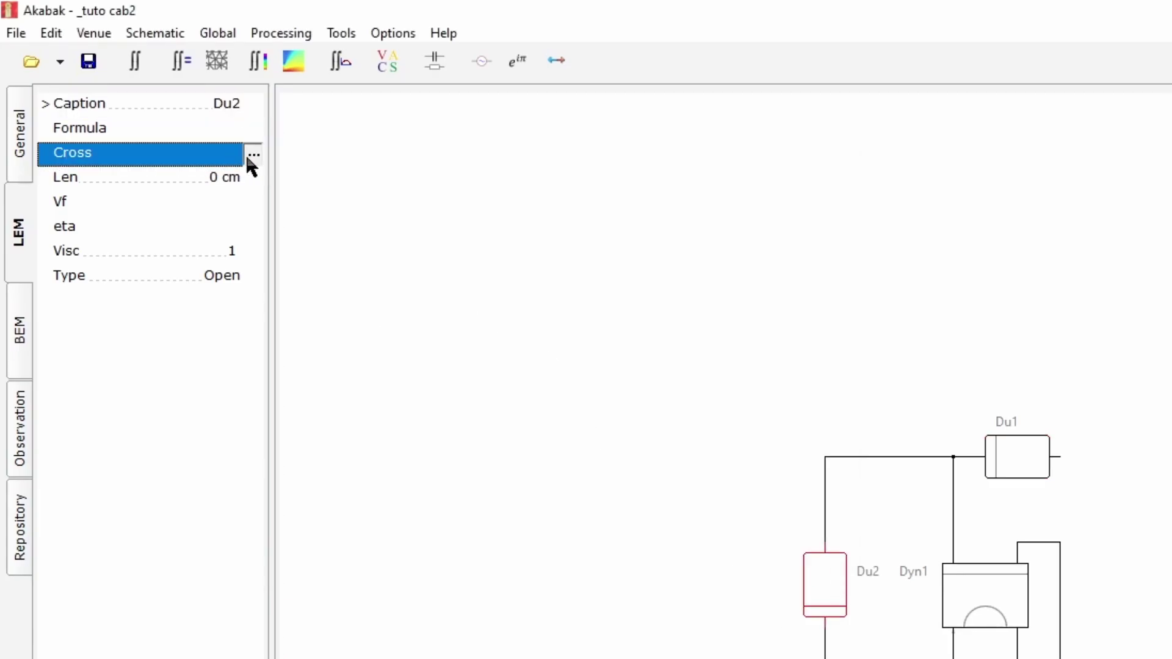
pyautogui.click(249, 153)
pyautogui.click(468, 248)
pyautogui.click(476, 286)
pyautogui.write('17.78')
pyautogui.press('Tab')
pyautogui.write('57.')
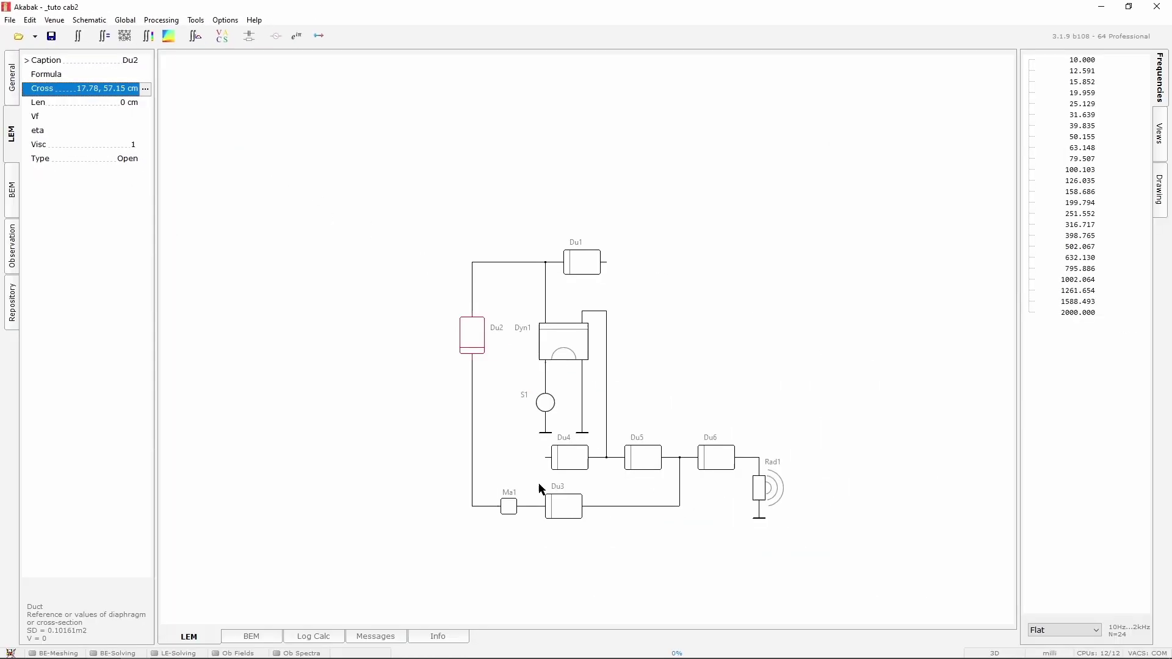
# Step: Give ducts Du3 and Du4 rectangular cross-sections of 29.21 and 36.83 by 57.15 cm
pyautogui.click(144, 90)
pyautogui.scroll(-1, 271, 136)
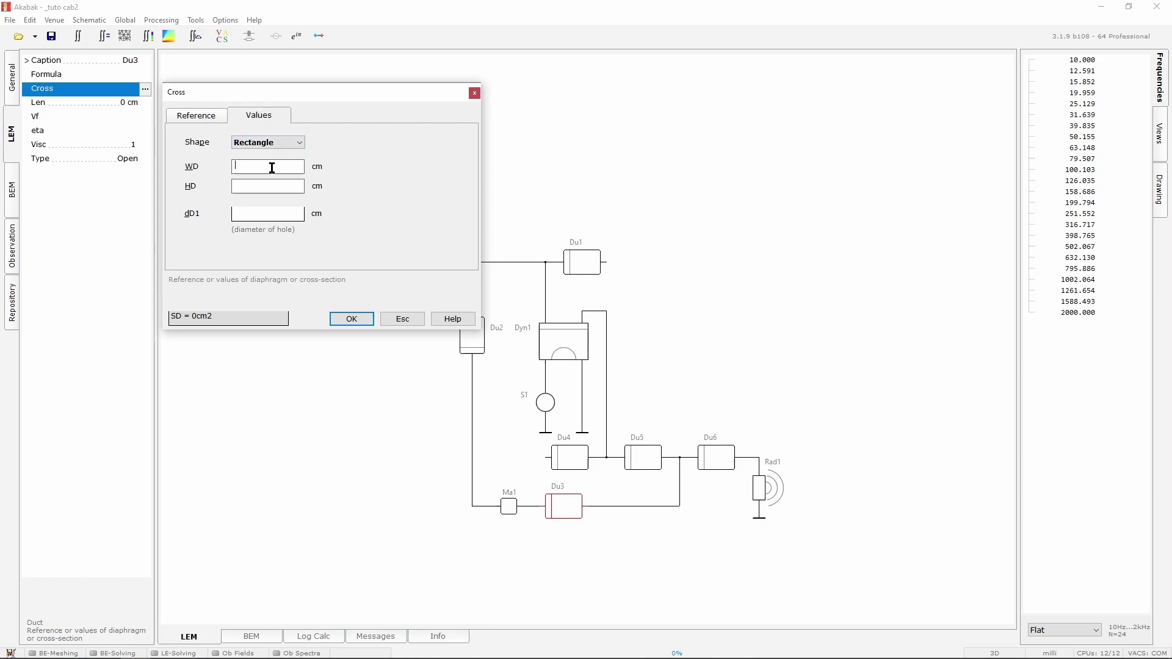
pyautogui.click(269, 166)
pyautogui.write('2.21')
pyautogui.write('15')
pyautogui.press('Return')
pyautogui.doubleClick(557, 458)
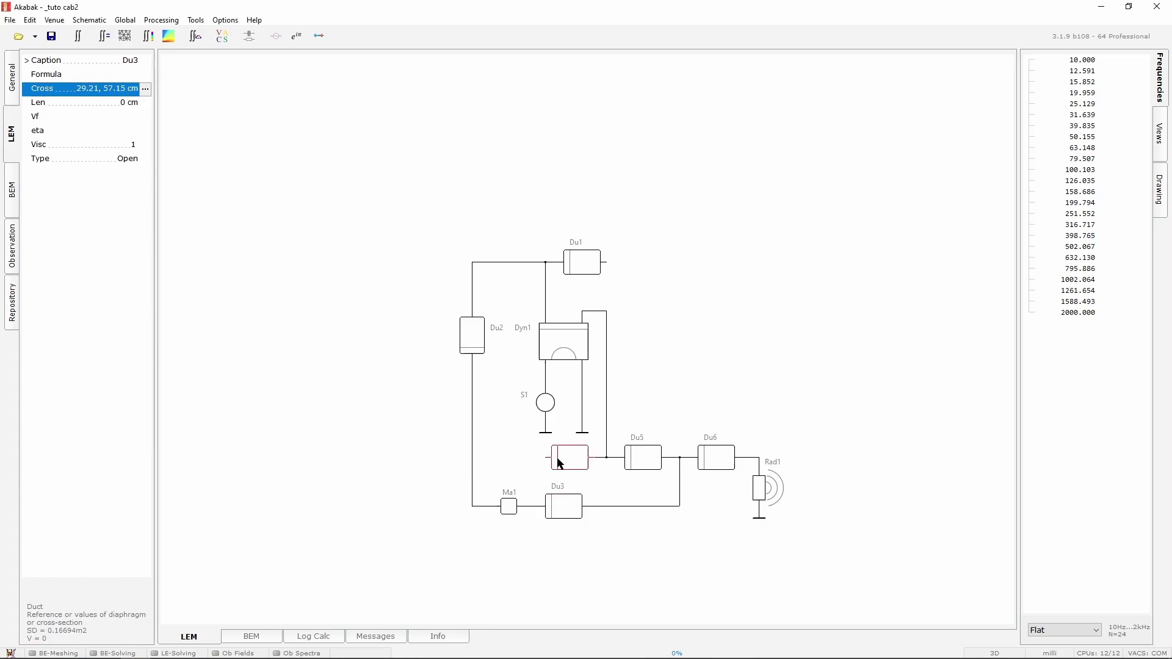
pyautogui.scroll(-1, 271, 147)
pyautogui.click(268, 165)
pyautogui.write('36')
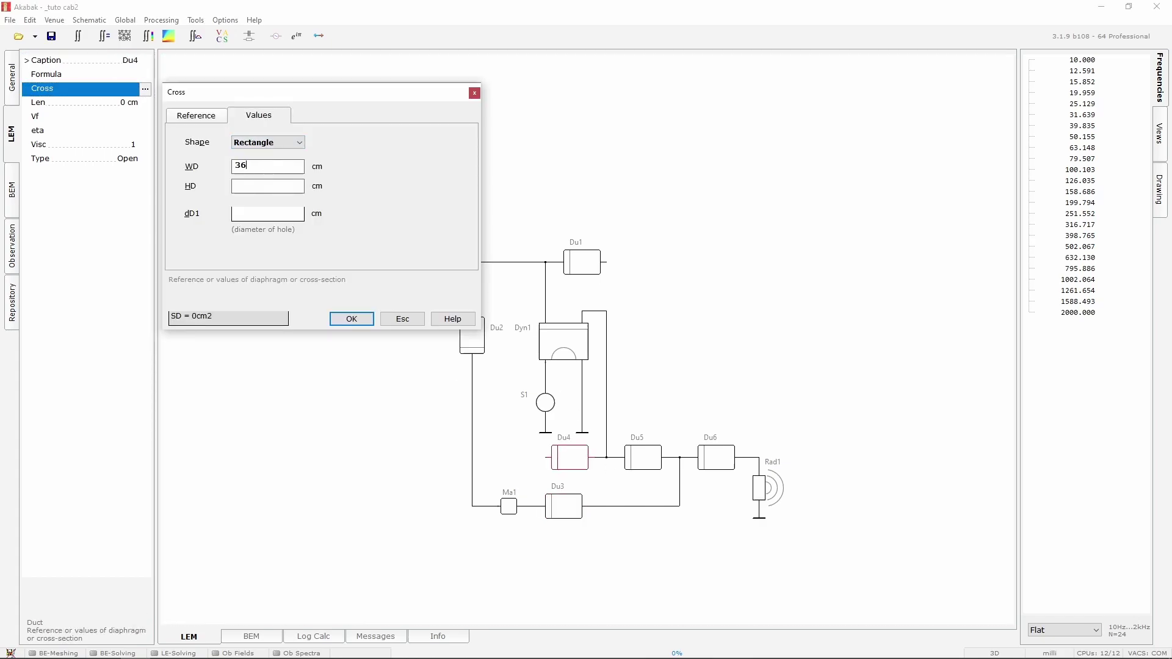
pyautogui.write('.83')
pyautogui.write('150')
pyautogui.press('Return')
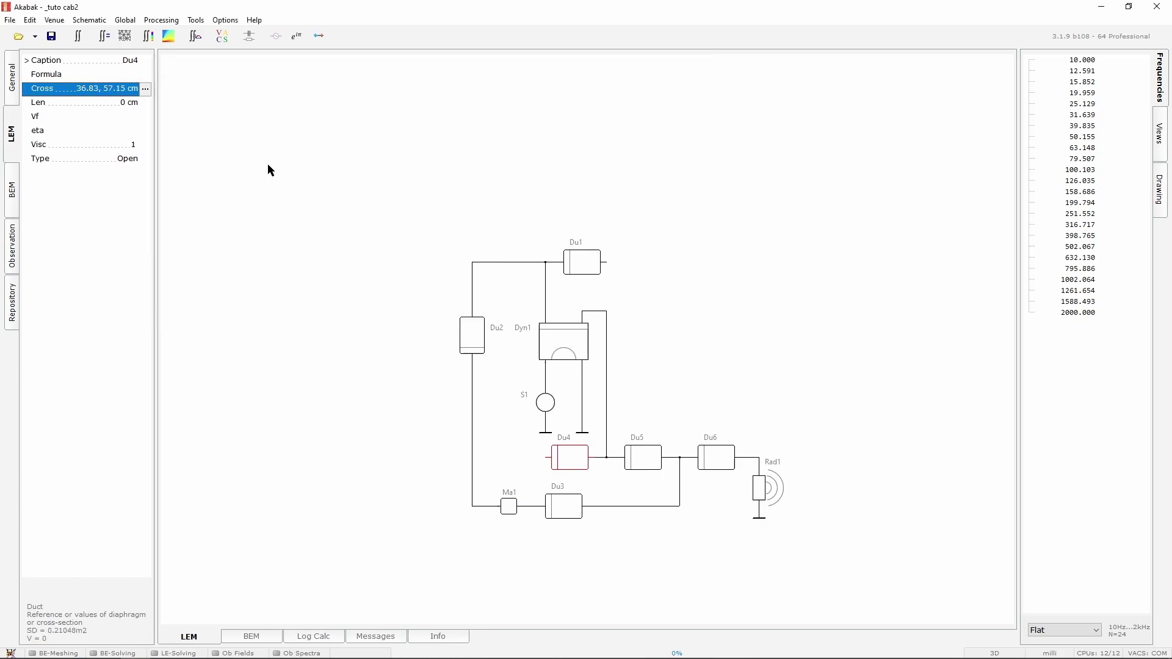
# Step: Set rectangular cross-section dimensions for ducts Du5 and Du6
pyautogui.press('Tab')
pyautogui.press('Down')
pyautogui.press('Down')
pyautogui.press('Return')
pyautogui.write('36.83\t150')
pyautogui.press('Return')
pyautogui.press('Tab')
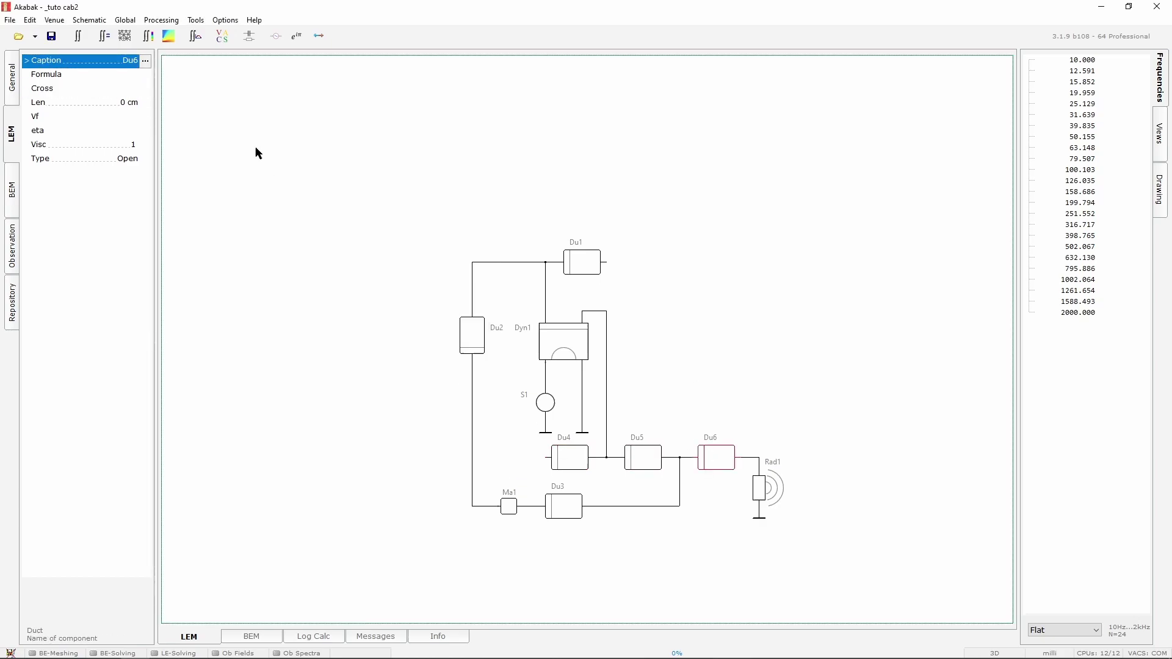
pyautogui.press('Down')
pyautogui.press('Down')
pyautogui.press('Return')
pyautogui.write('36.83')
# Step: Set duct Du1's length to 33.97 cm and Du2's to 123.51 cm
pyautogui.press('Return')
pyautogui.click(586, 264)
pyautogui.click(149, 102)
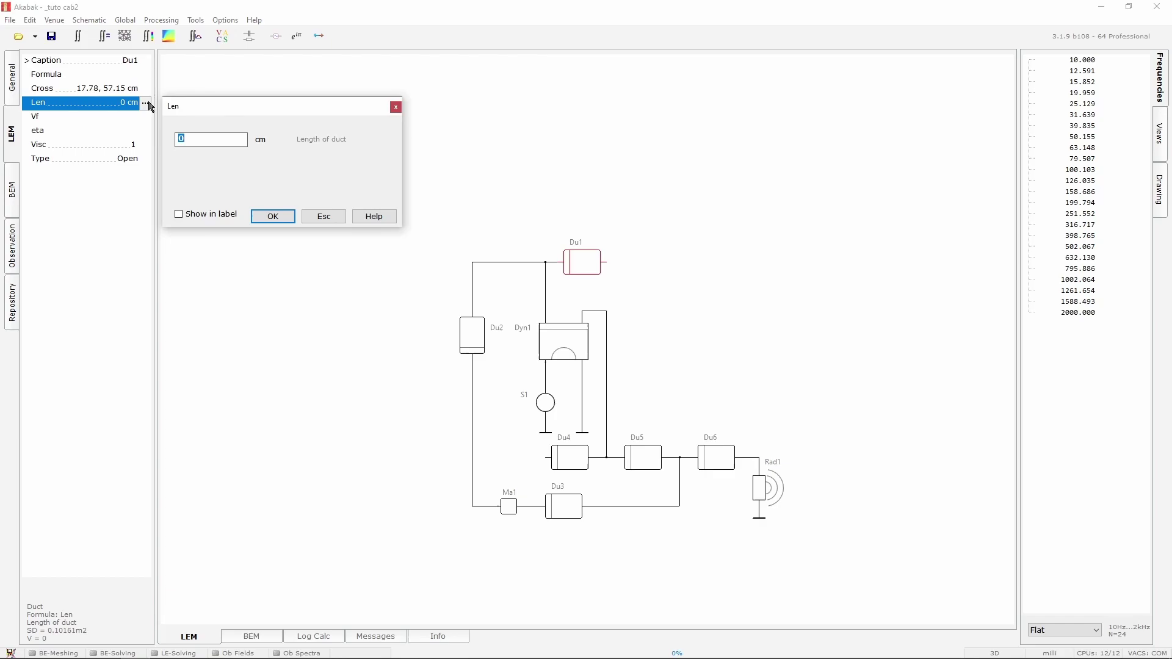
pyautogui.write('33.97')
pyautogui.press('Return')
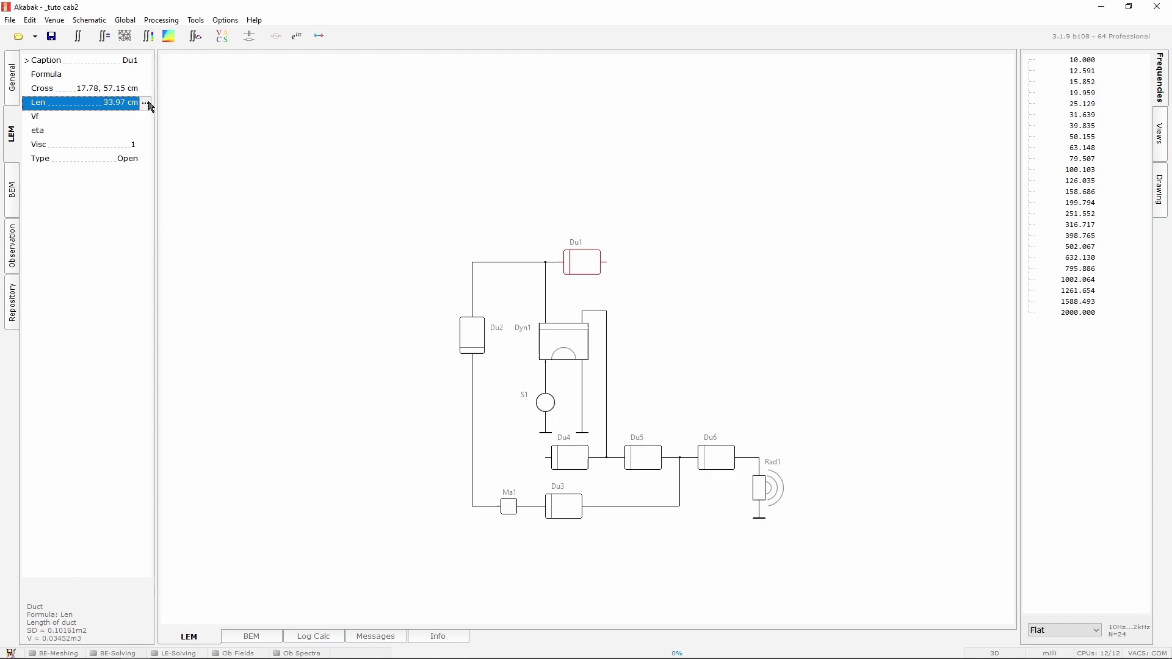
pyautogui.click(472, 336)
pyautogui.click(146, 104)
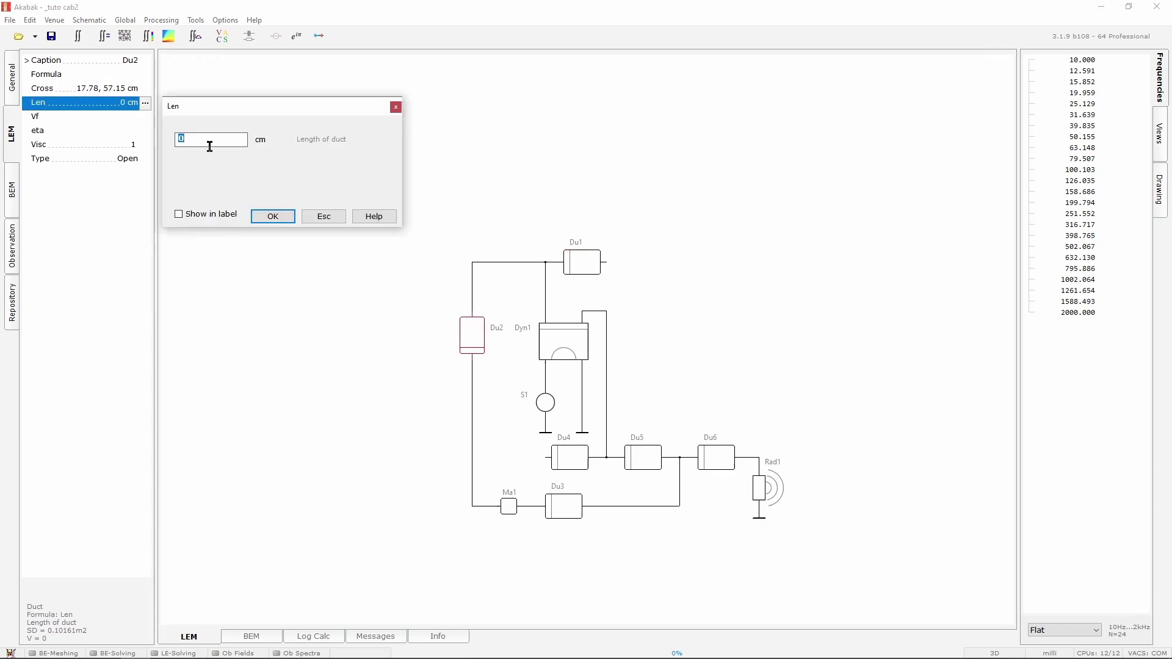
pyautogui.write('123.51')
pyautogui.press('Return')
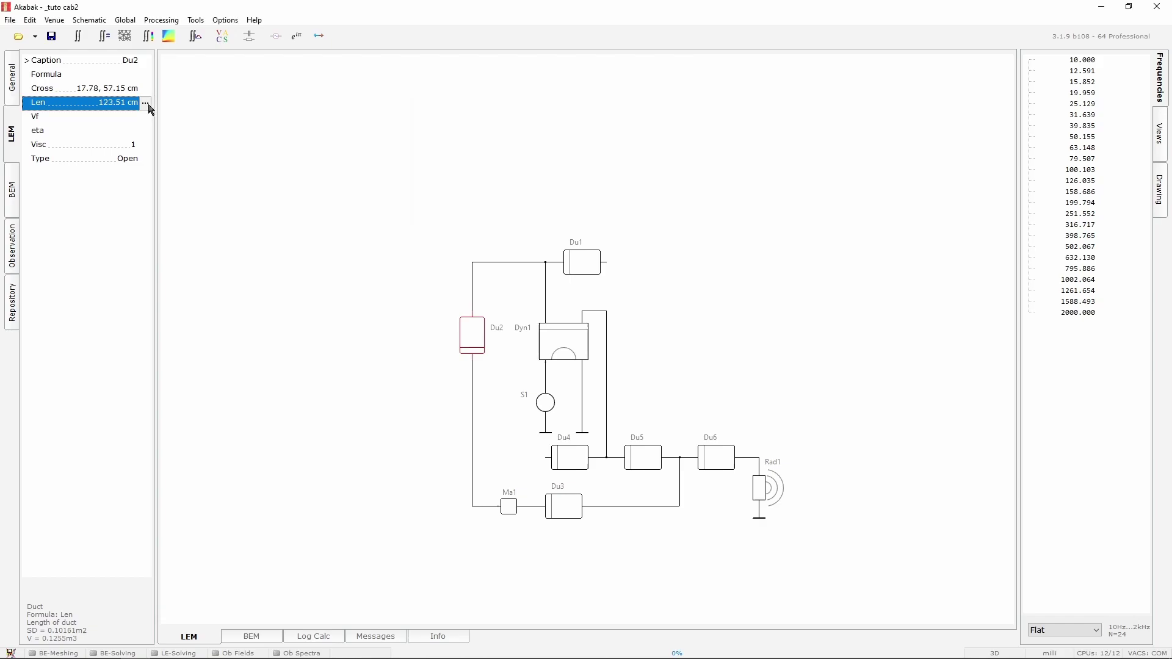
# Step: Set duct Du3's length to 71.76 cm and Du4's to 33.97 cm
pyautogui.click(561, 510)
pyautogui.click(145, 103)
pyautogui.write('71.7')
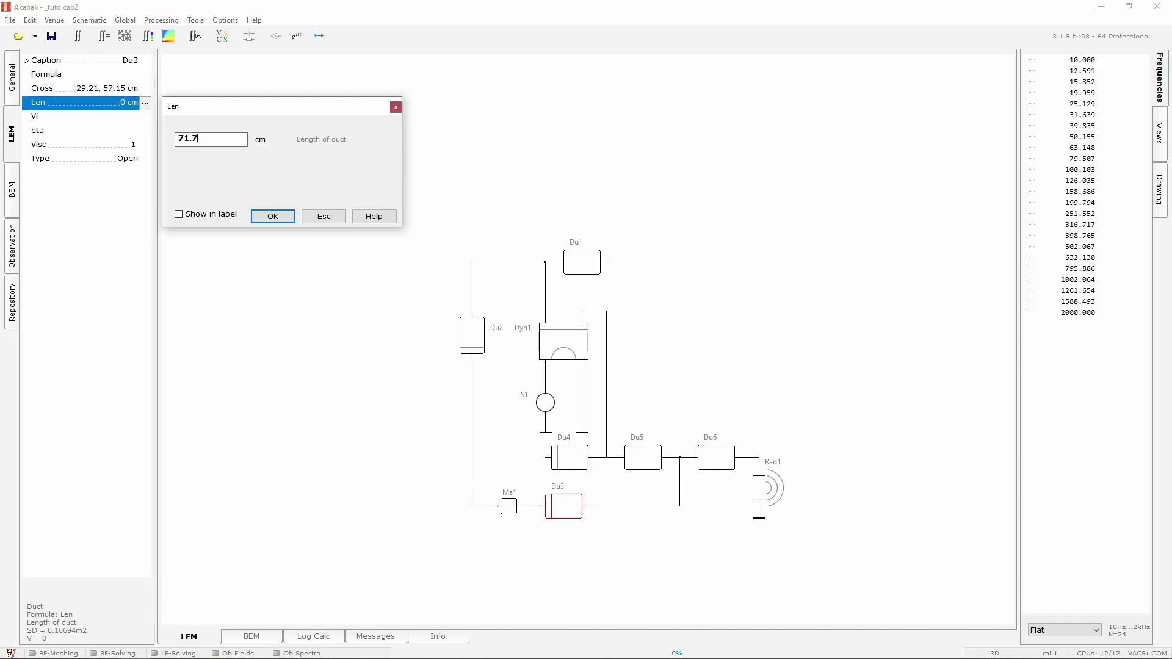
pyautogui.press('Return')
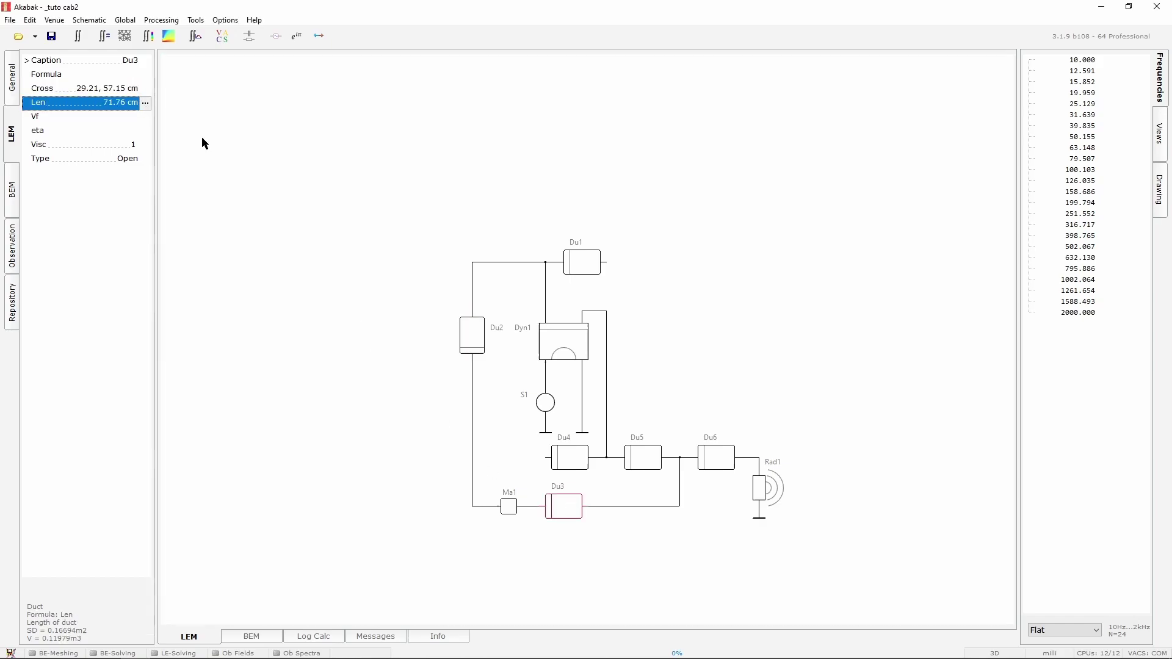
pyautogui.click(568, 456)
pyautogui.click(145, 103)
pyautogui.write('33.97')
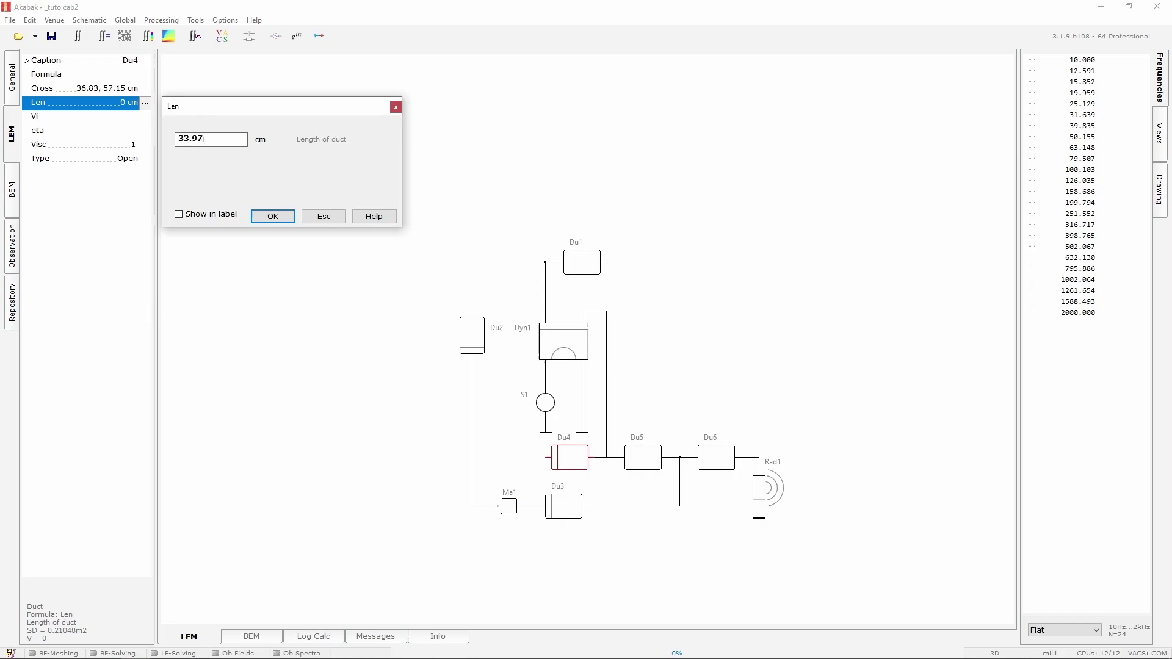
pyautogui.press('Return')
# Step: Set duct Du5's length to 19.37 cm and Du6's to 16.51 cm
pyautogui.press('Tab')
pyautogui.click(145, 103)
pyautogui.write('1')
pyautogui.write('63')
pyautogui.press('Return')
pyautogui.click(721, 473)
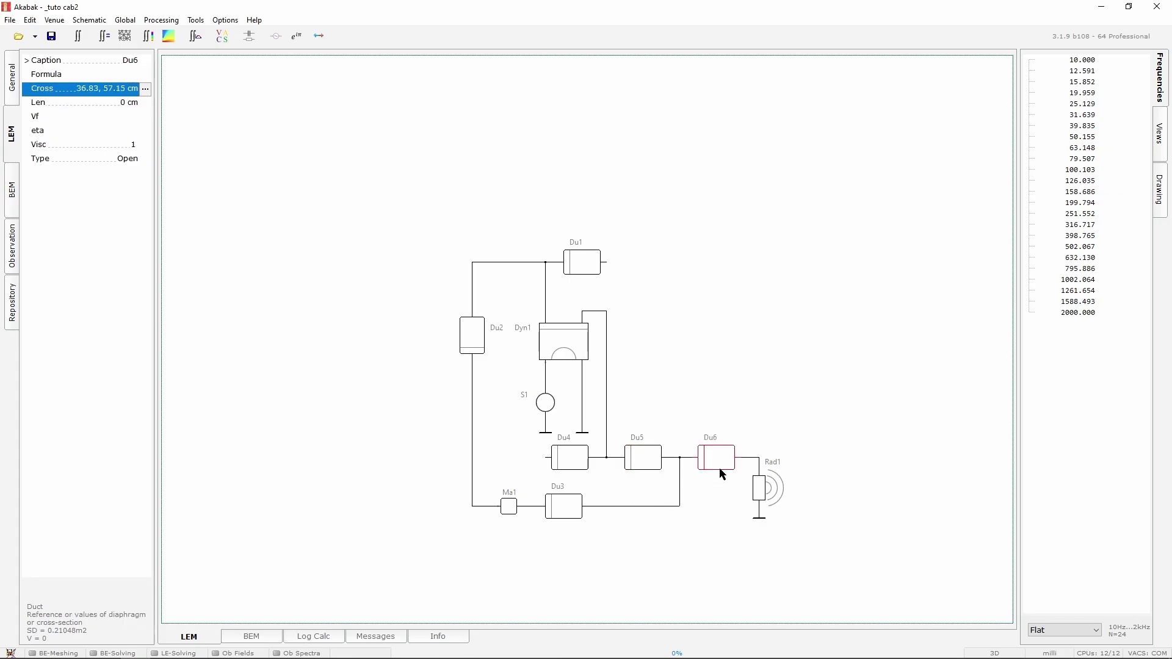
pyautogui.click(145, 103)
pyautogui.write('16.51')
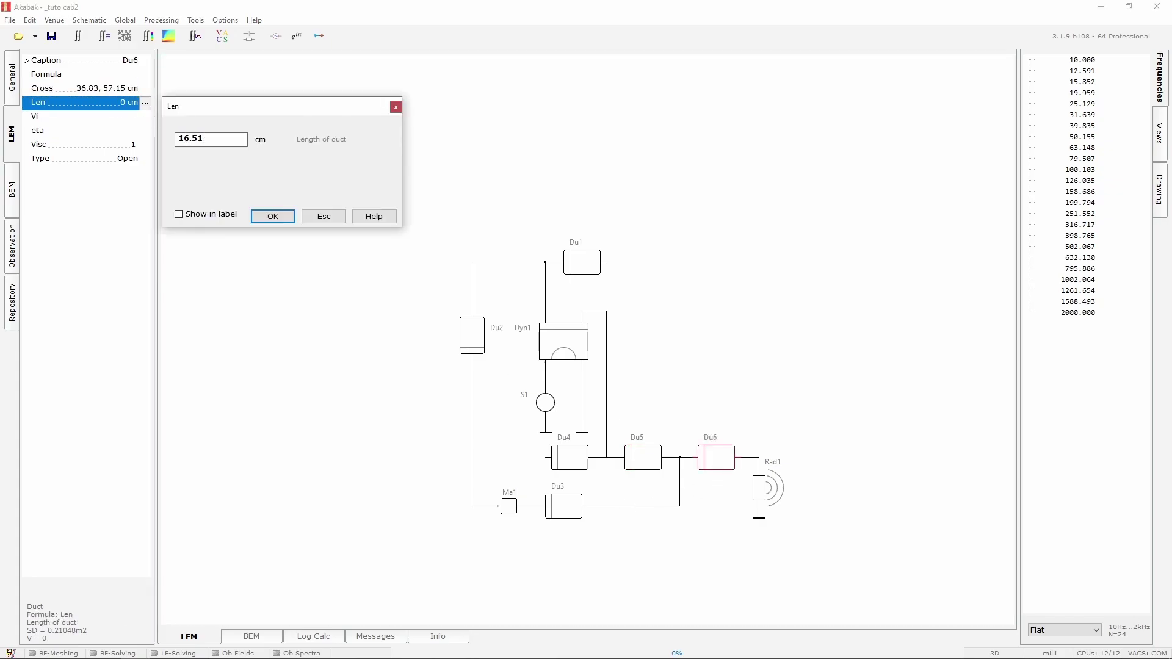
pyautogui.press('Return')
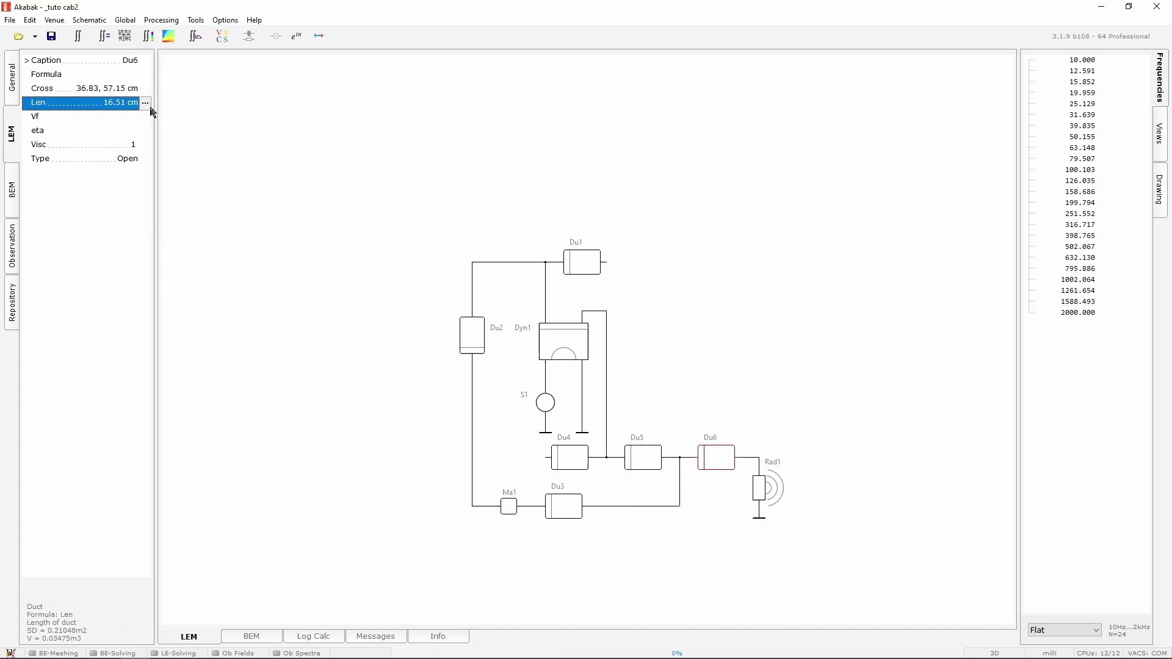
# Step: Set duct Du1's termination Type to Closed in the LEM properties
pyautogui.click(598, 272)
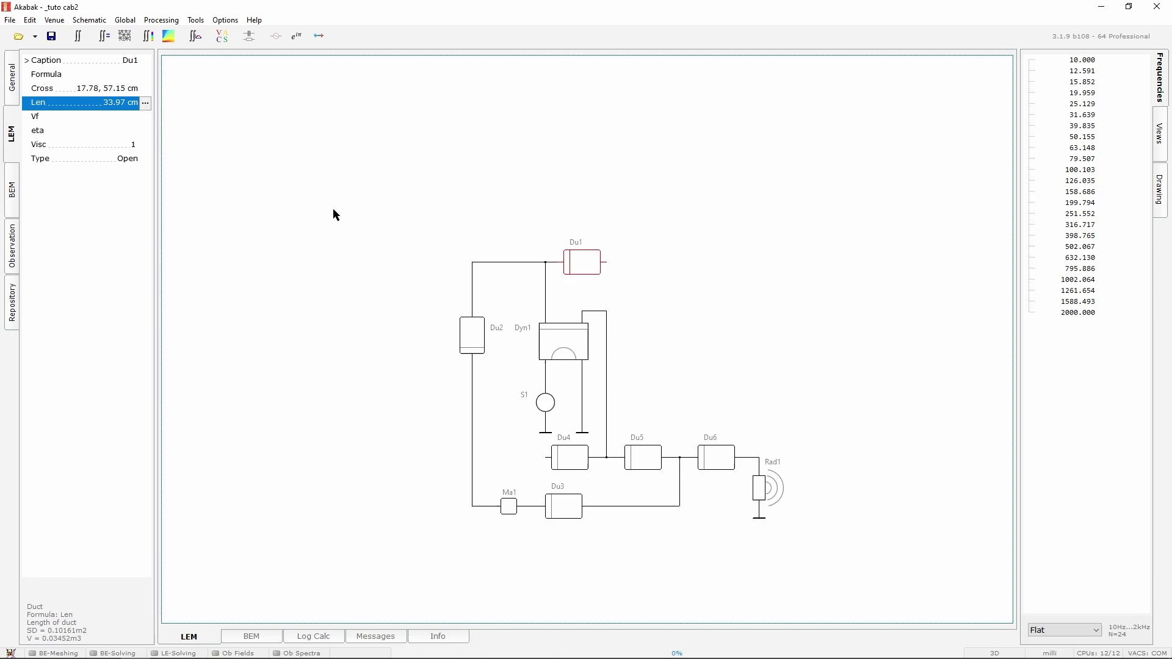
pyautogui.click(142, 159)
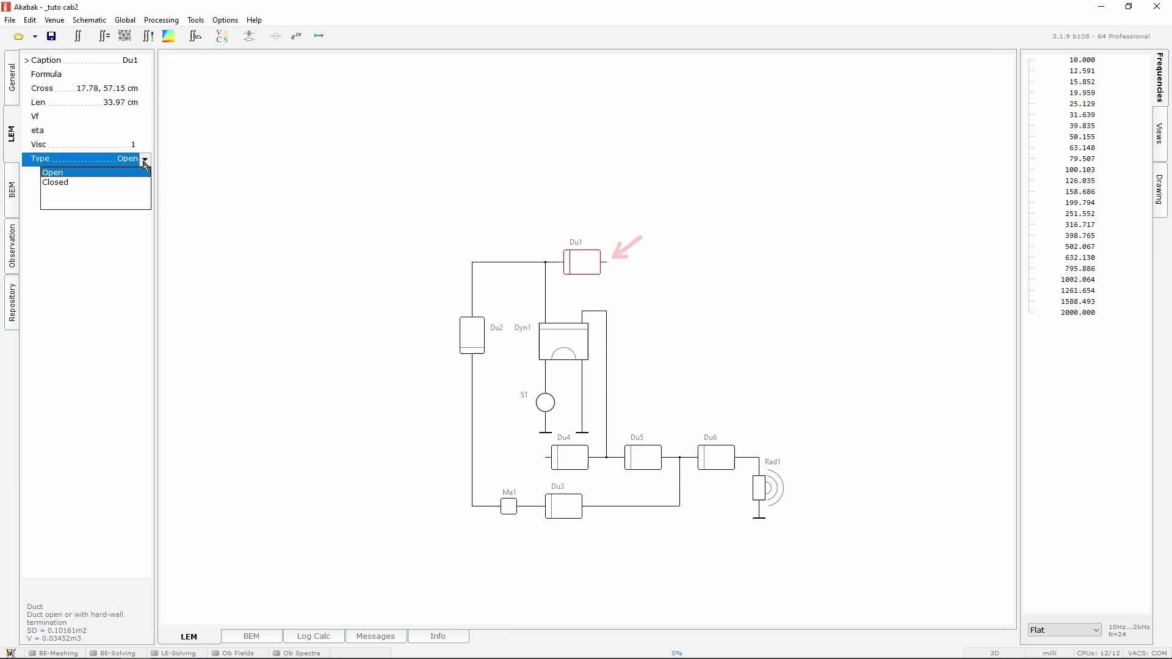
pyautogui.click(102, 182)
pyautogui.click(144, 160)
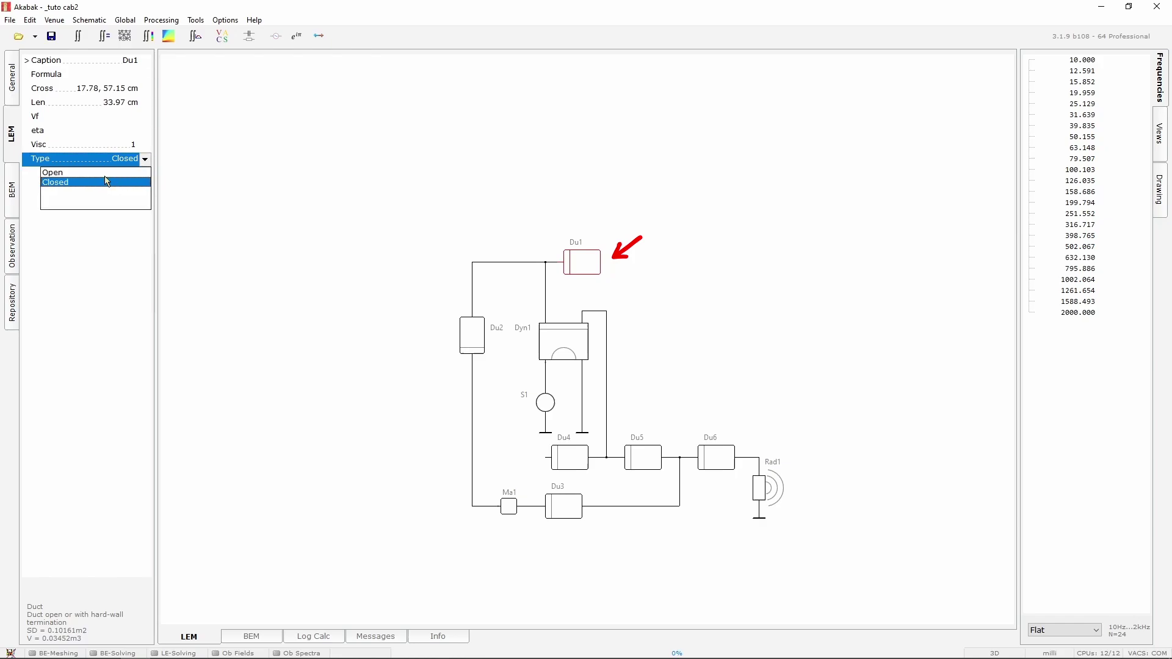
pyautogui.click(115, 176)
pyautogui.click(145, 159)
pyautogui.click(119, 175)
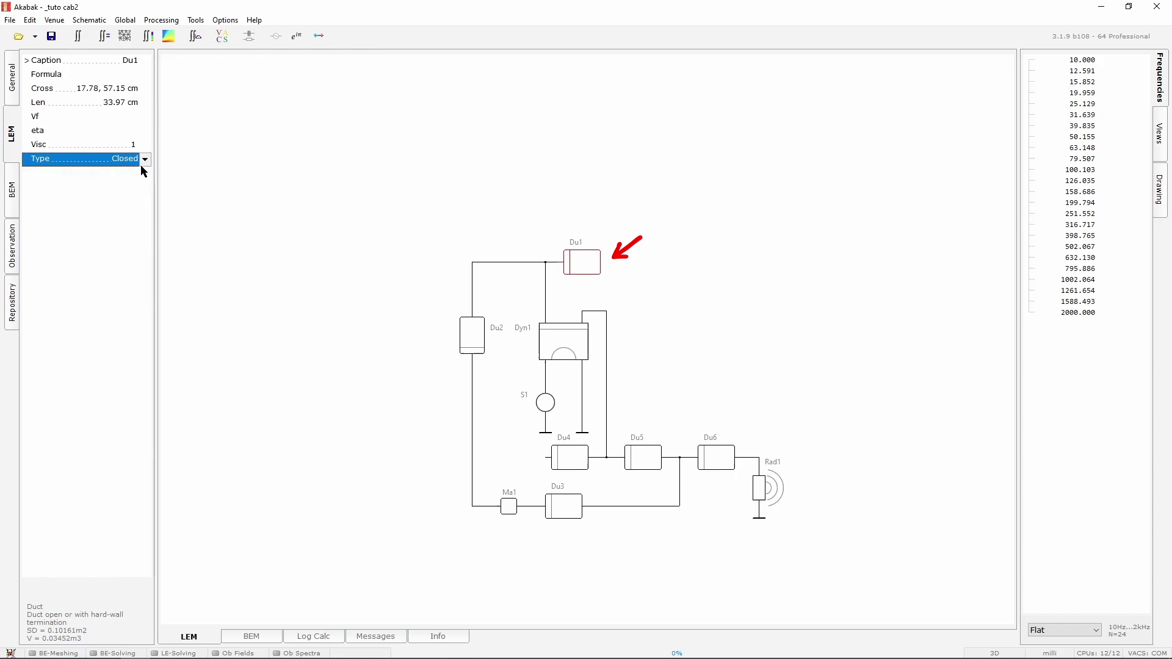
pyautogui.click(143, 160)
pyautogui.click(123, 176)
pyautogui.click(185, 193)
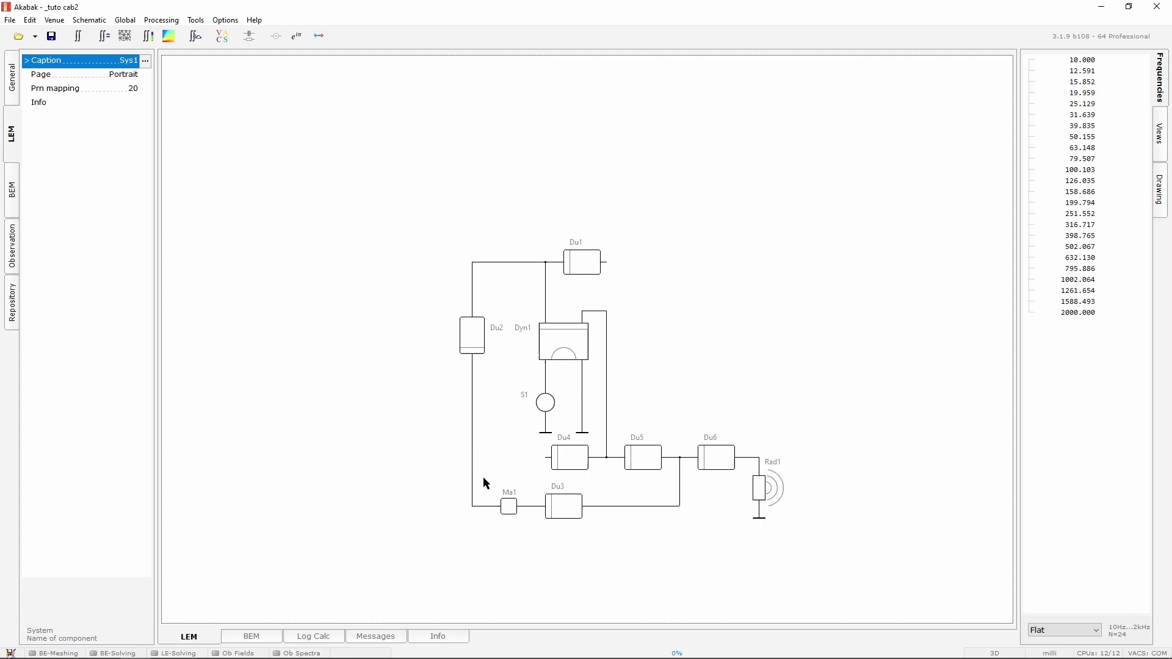
# Step: Enter 0.16 kg/m4 as acoustic mass Ma1's M value
pyautogui.click(505, 508)
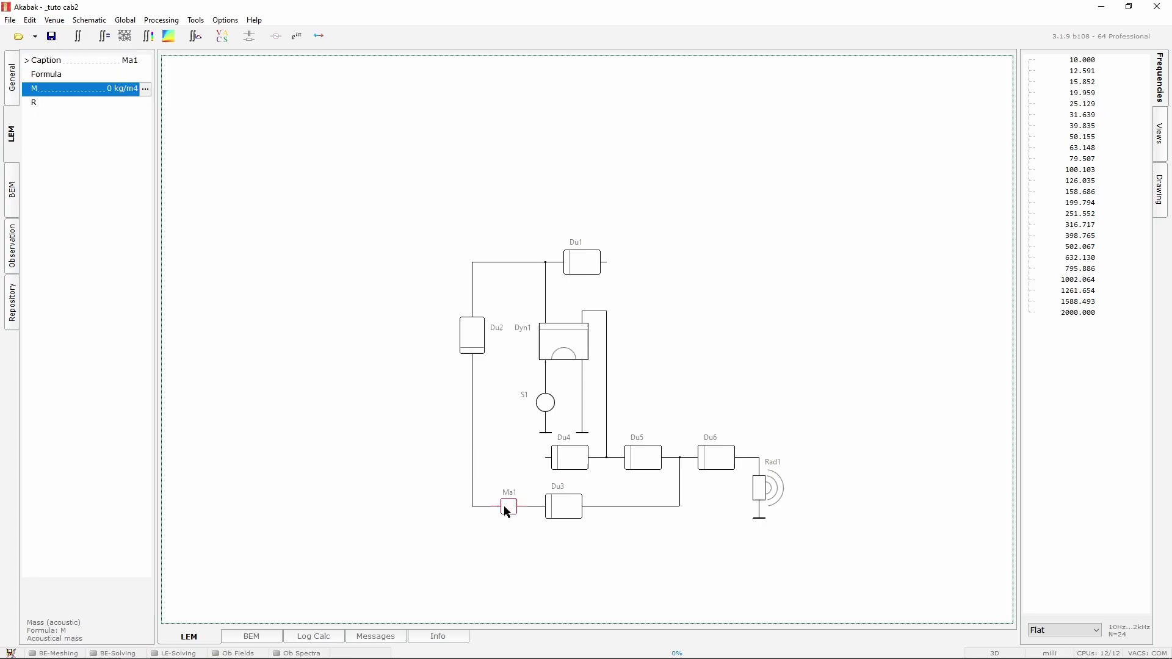
pyautogui.click(146, 92)
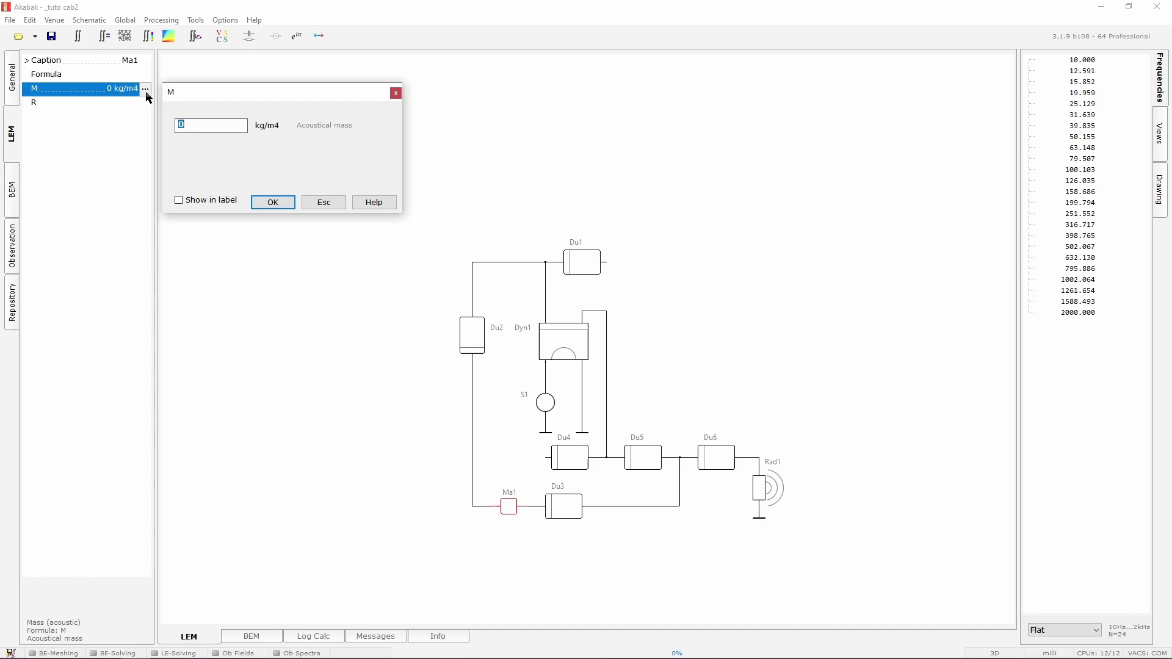
pyautogui.write('0.16')
pyautogui.press('Return')
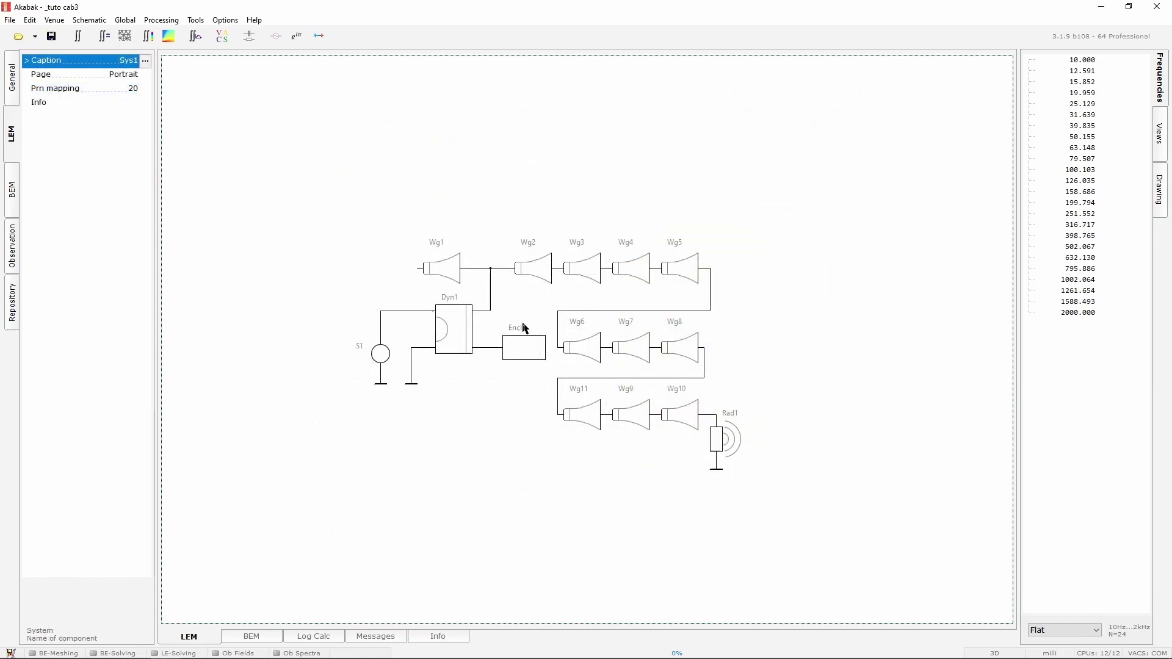
# Step: Set enclosure Encl1's volume Vb to 57.184 L
pyautogui.click(525, 344)
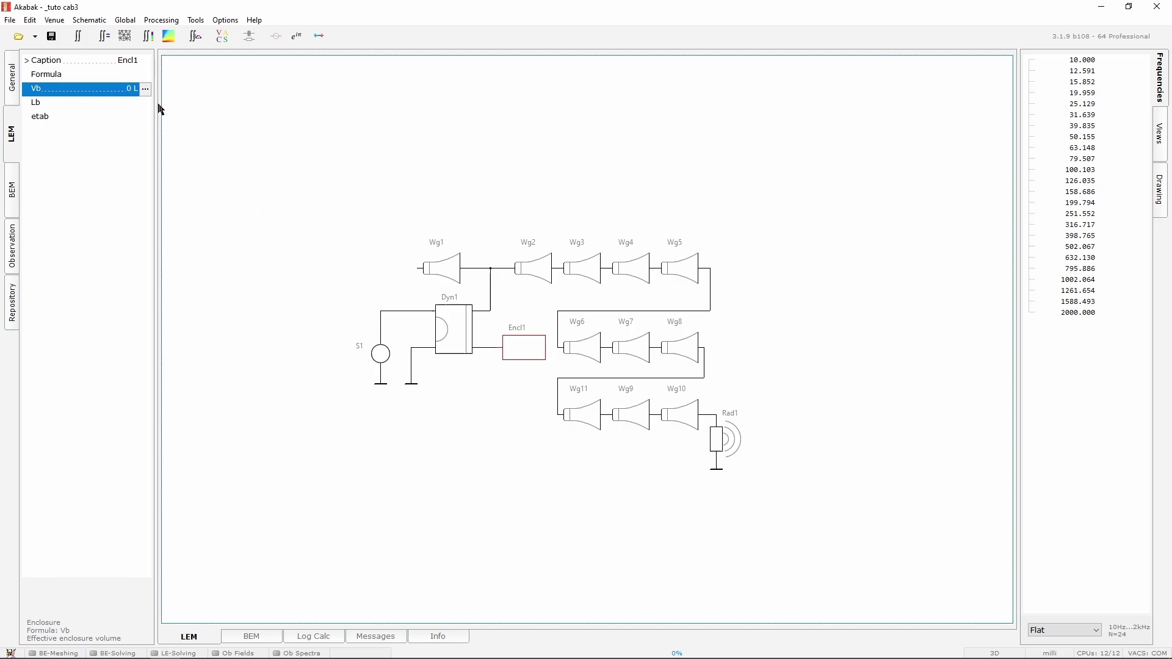
pyautogui.click(144, 89)
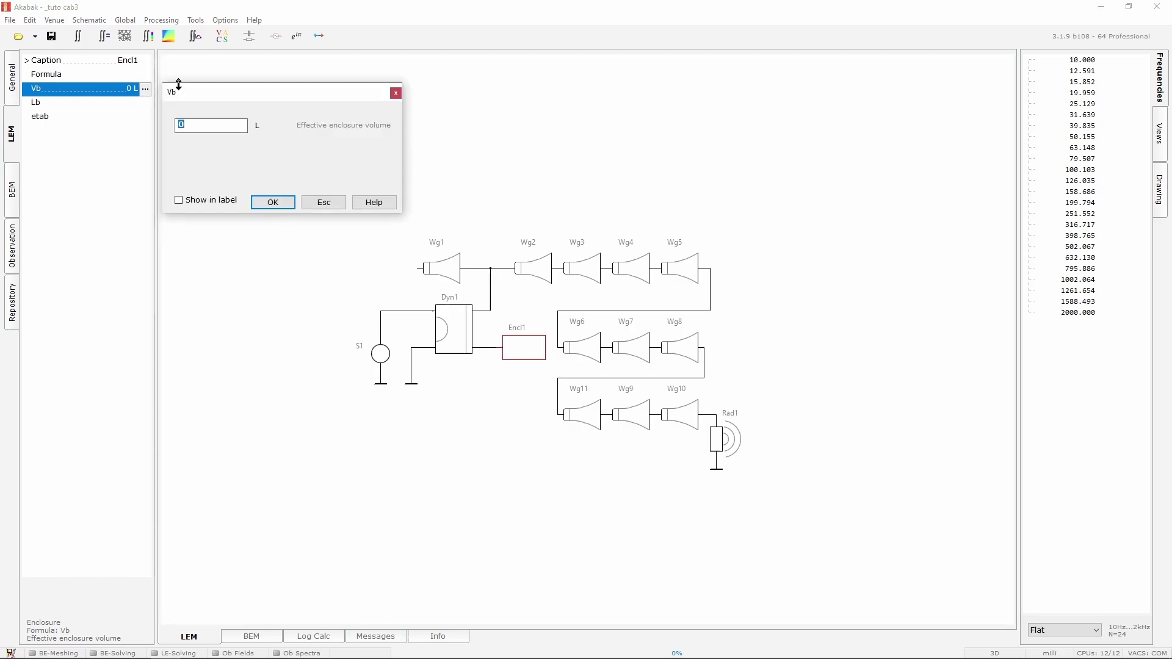
pyautogui.write('57.184')
pyautogui.press('Return')
# Step: Set Encl1's source-to-rear-wall distance Lb to 22.81 cm
pyautogui.click(147, 104)
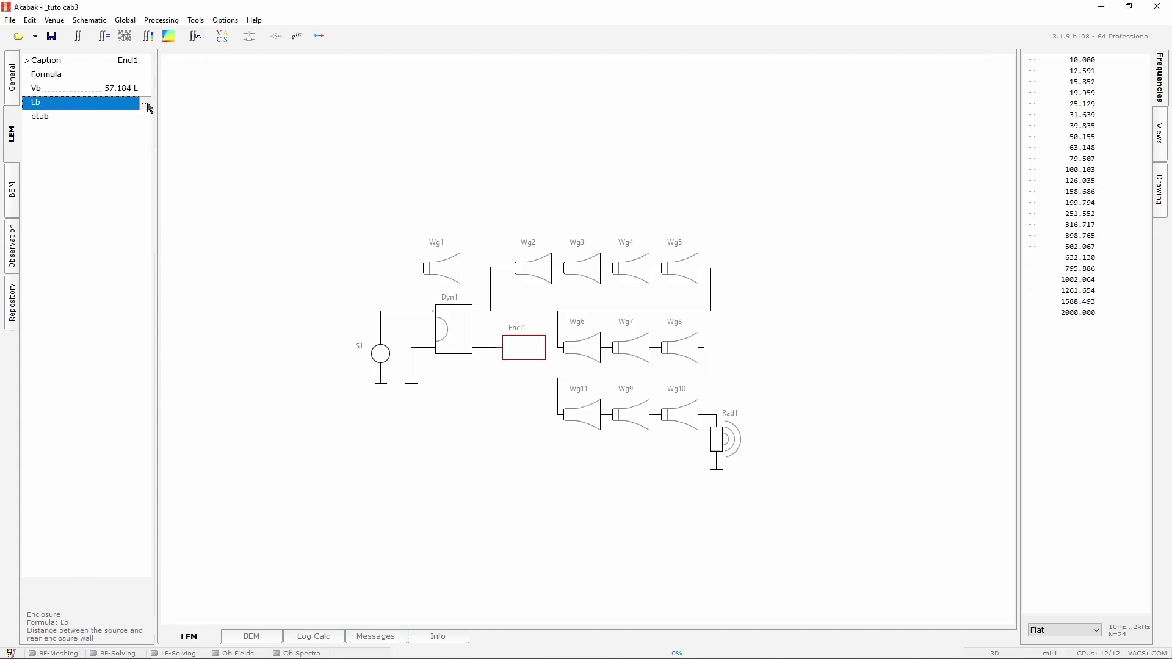
pyautogui.click(145, 104)
pyautogui.write('22.81')
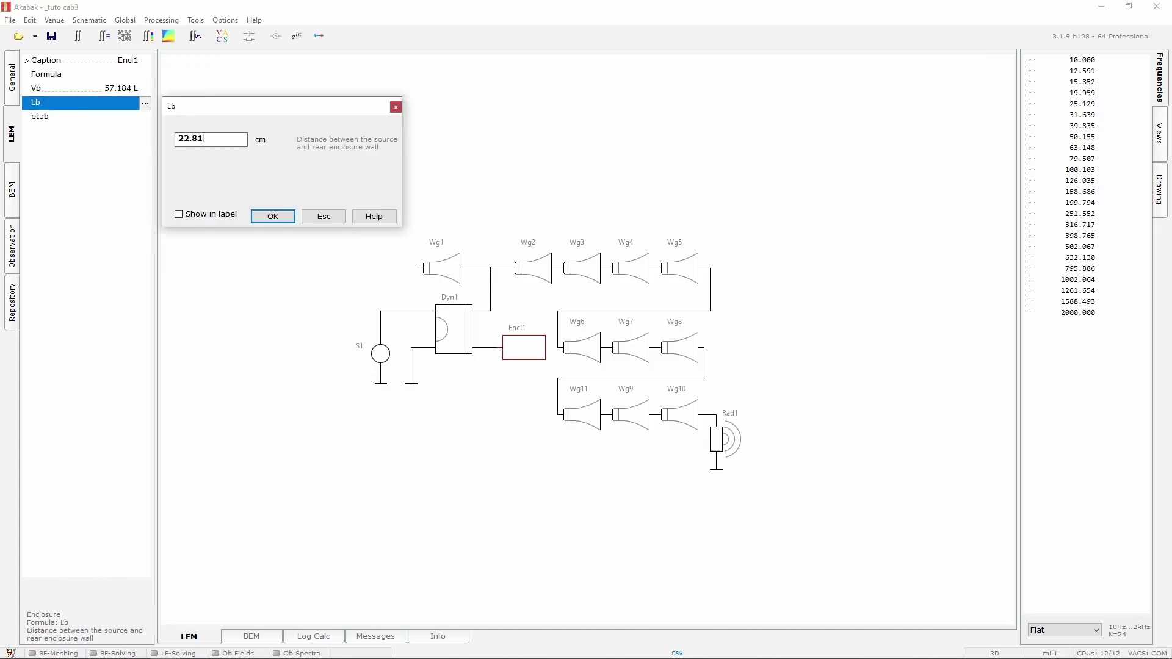
pyautogui.press('Return')
pyautogui.click(452, 271)
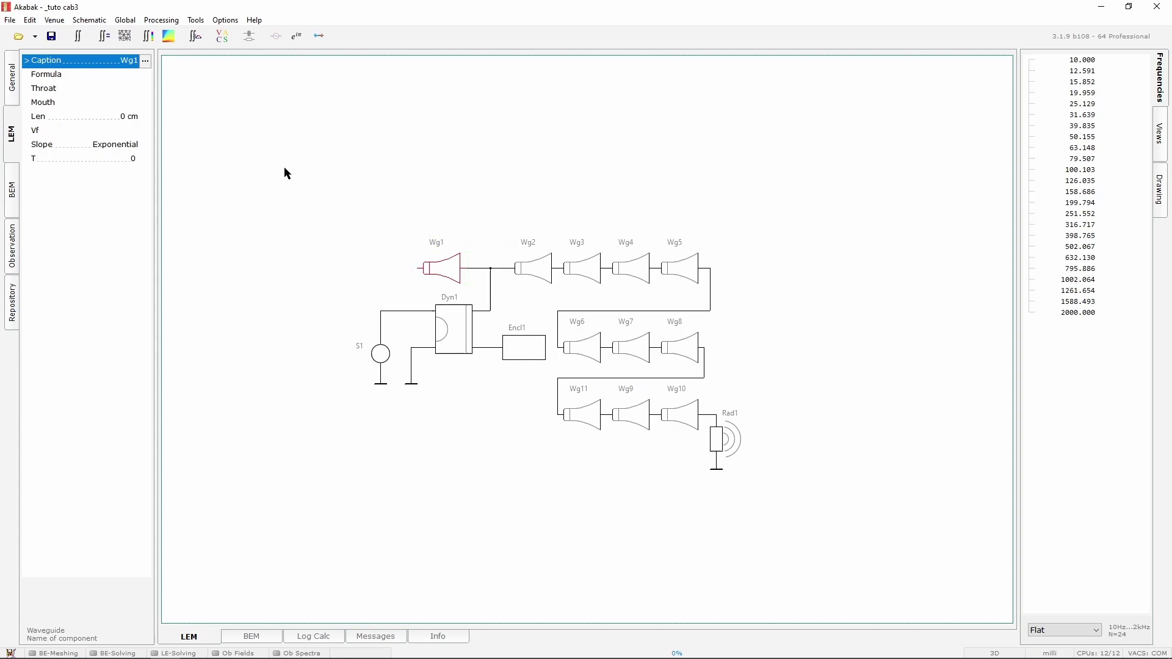
# Step: Choose Conical in waveguide Wg1's Slope dropdown, replacing Exponential
pyautogui.click(143, 147)
pyautogui.click(132, 166)
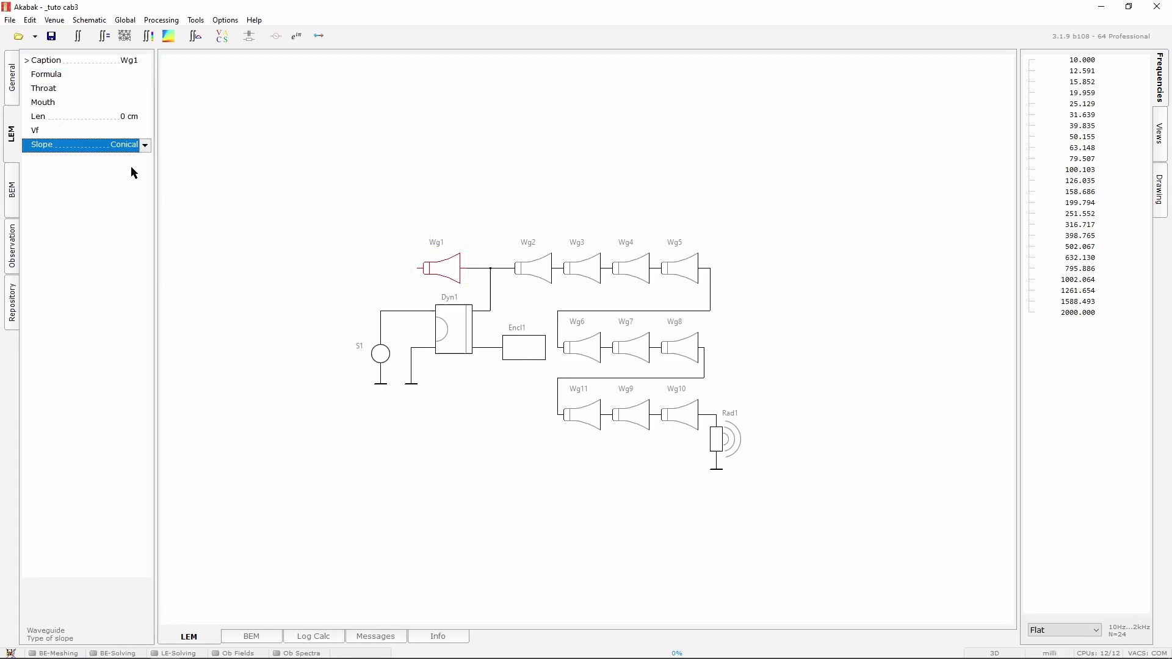